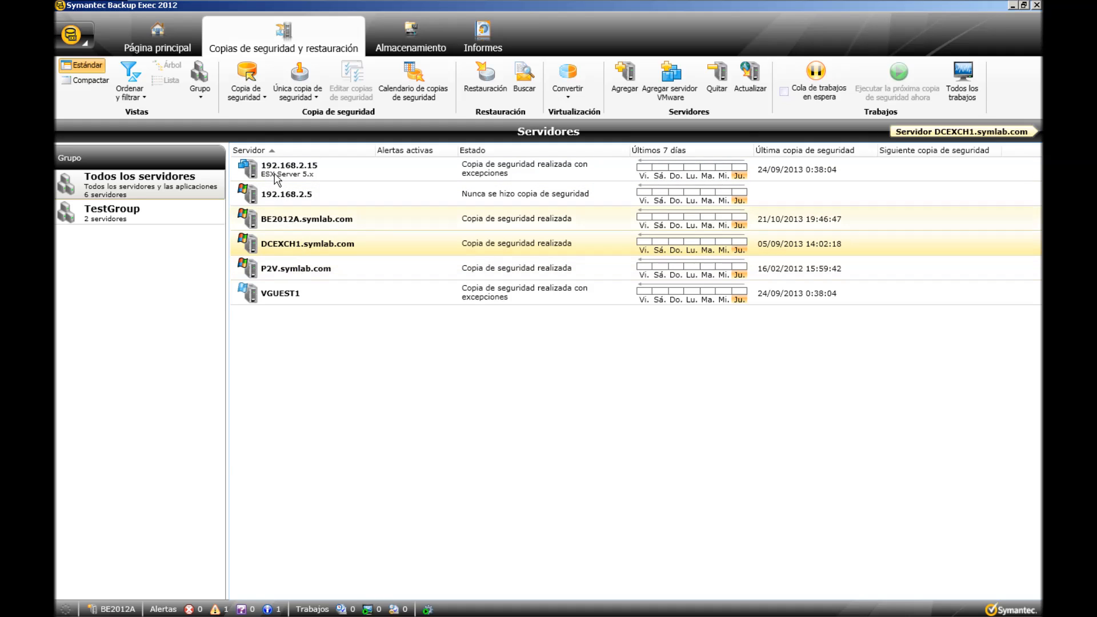
Create a backup of DCEXCH1 to deduplication disk storage and name it DCEXCH1 TEST1.
click(258, 101)
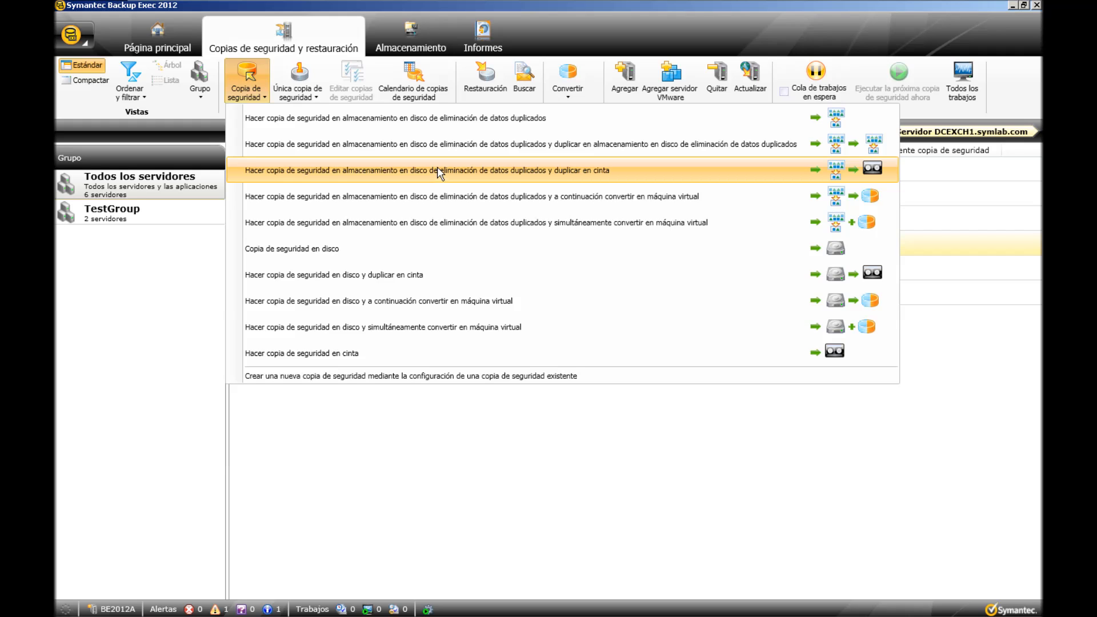
click(457, 121)
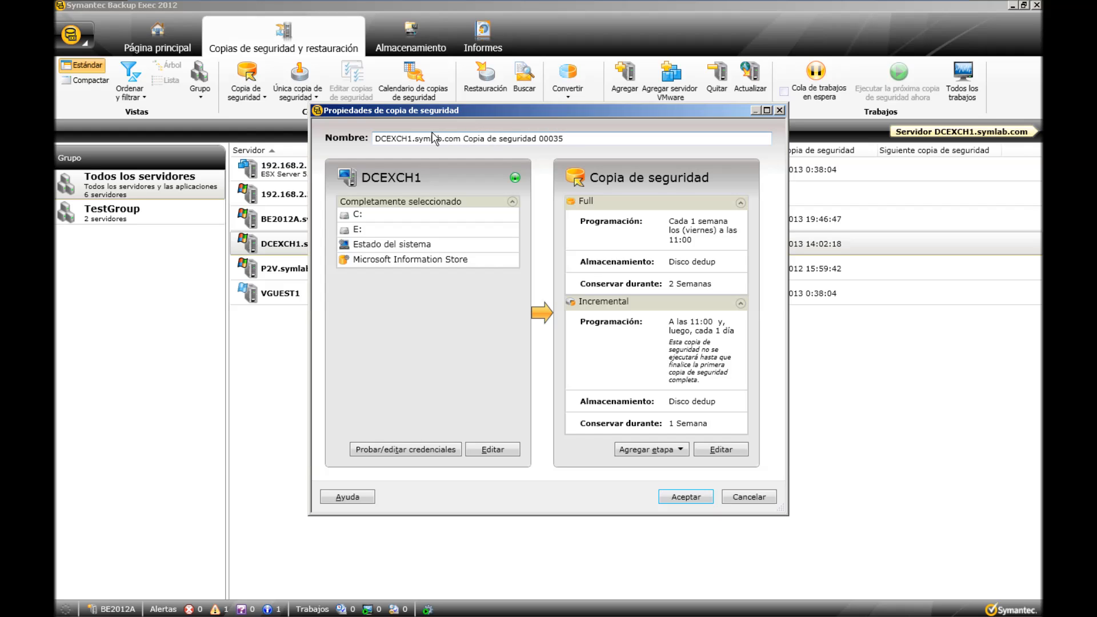
drag(411, 141, 585, 139)
text(TE)
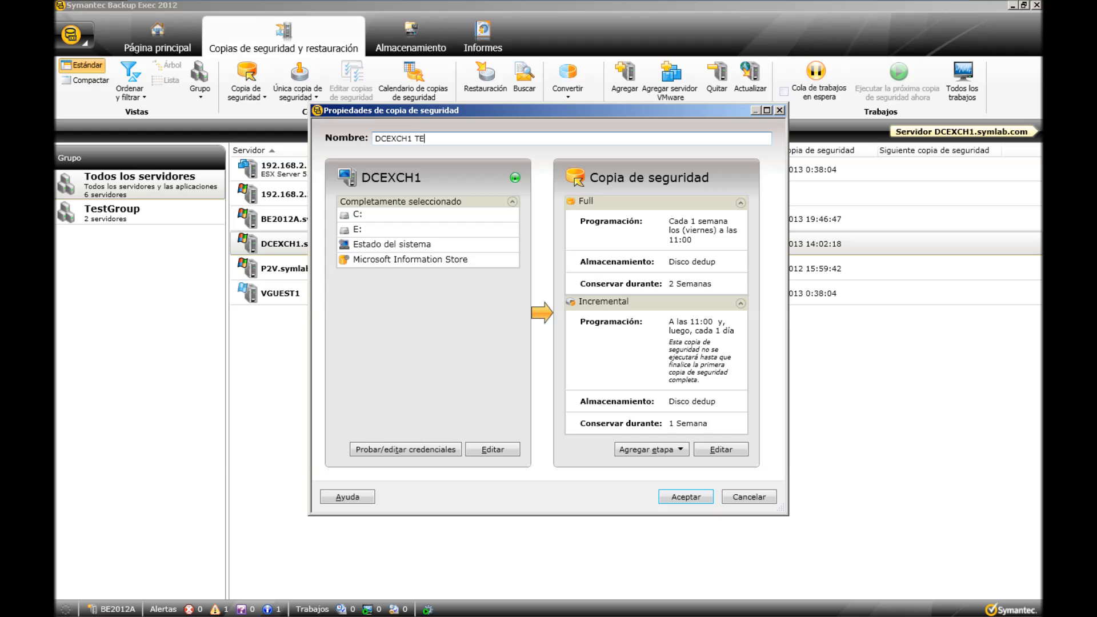
text(ST1)
Open the DCEXCH1 backup selections and examine how deselecting and reselecting C: affects simplified disaster recovery.
mouse_move(516, 179)
click(483, 451)
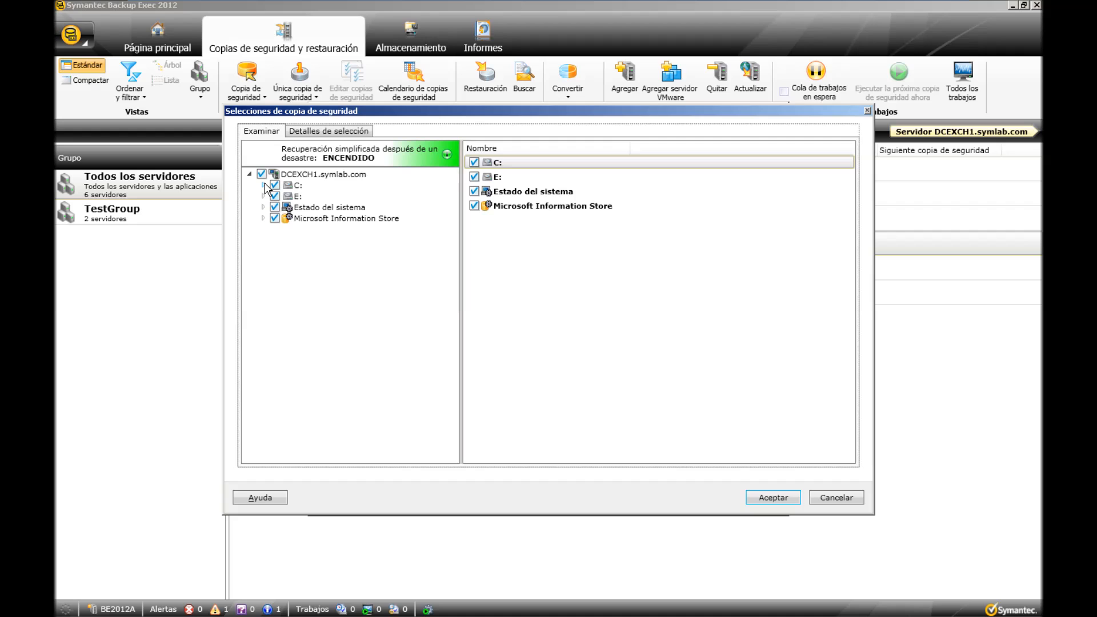
click(263, 185)
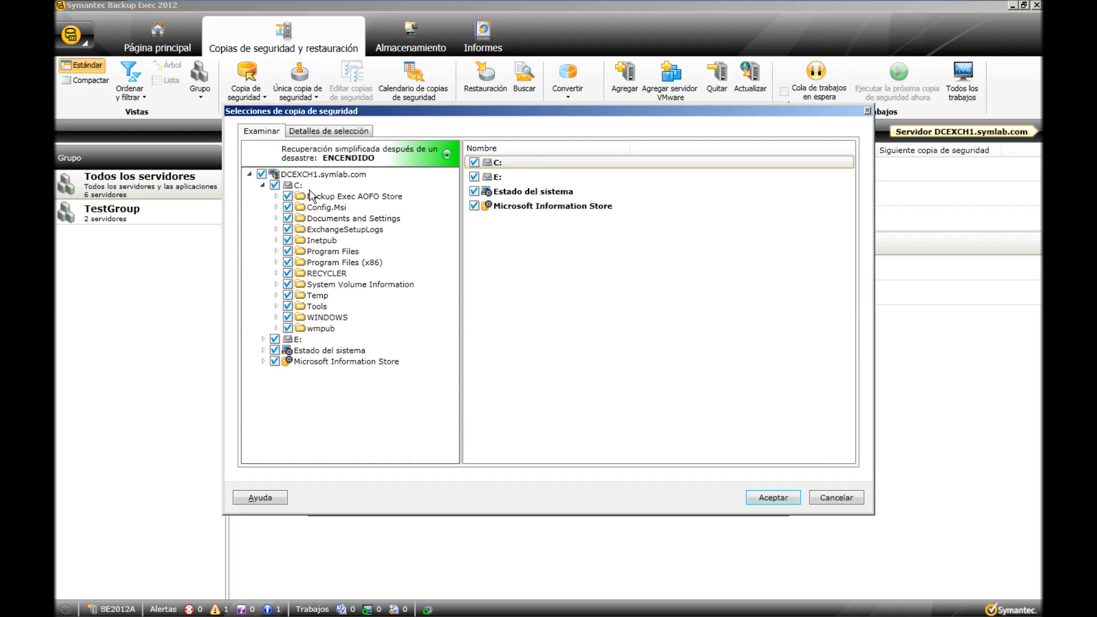
click(275, 185)
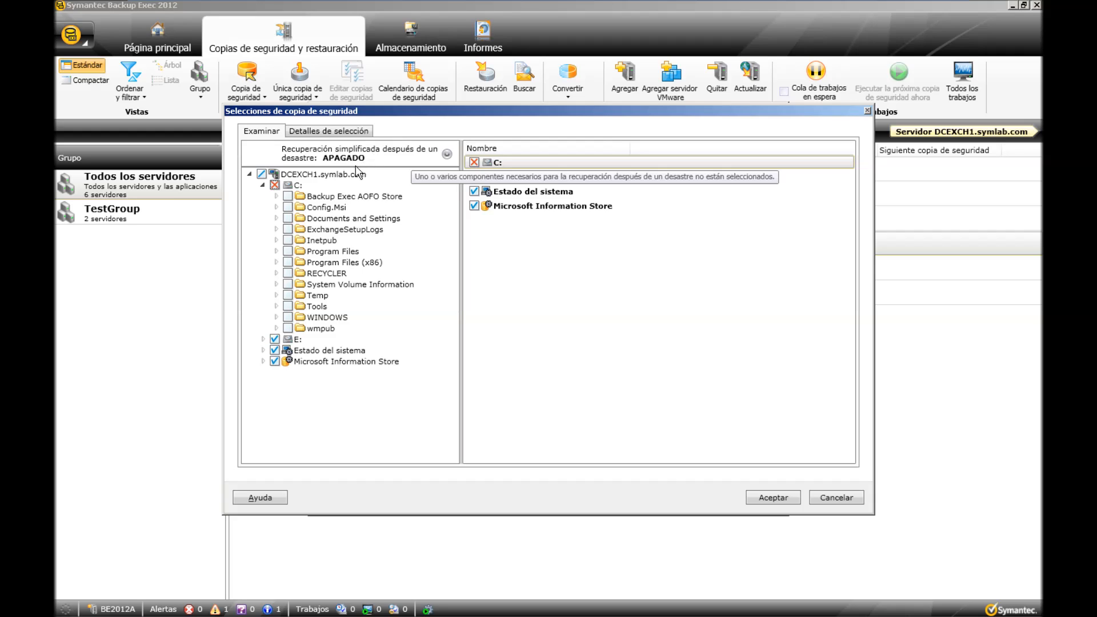
click(274, 185)
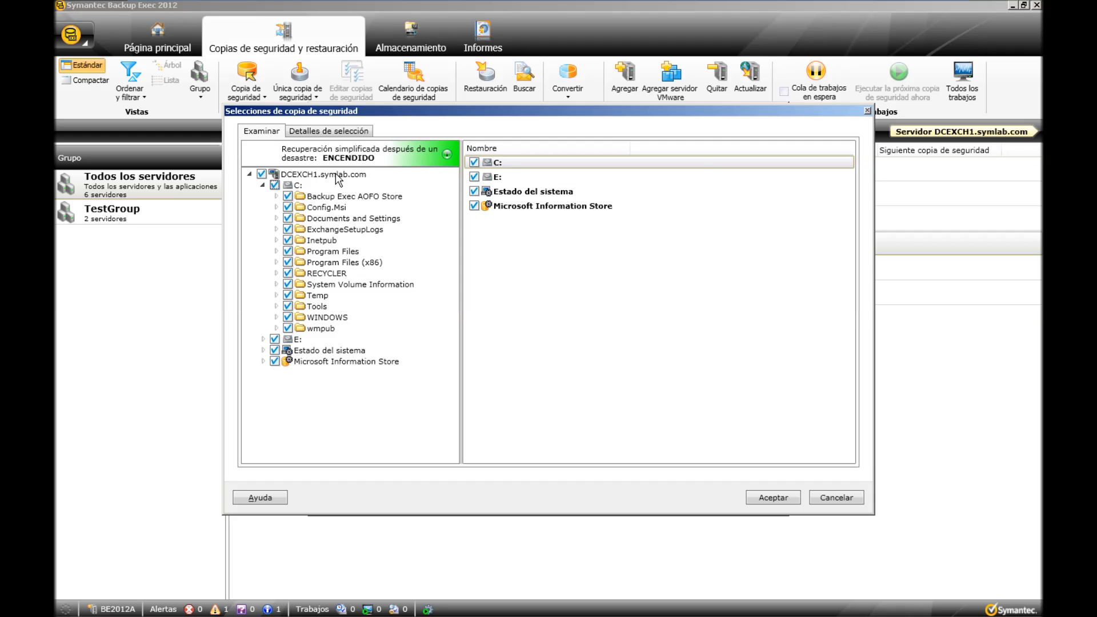
click(262, 186)
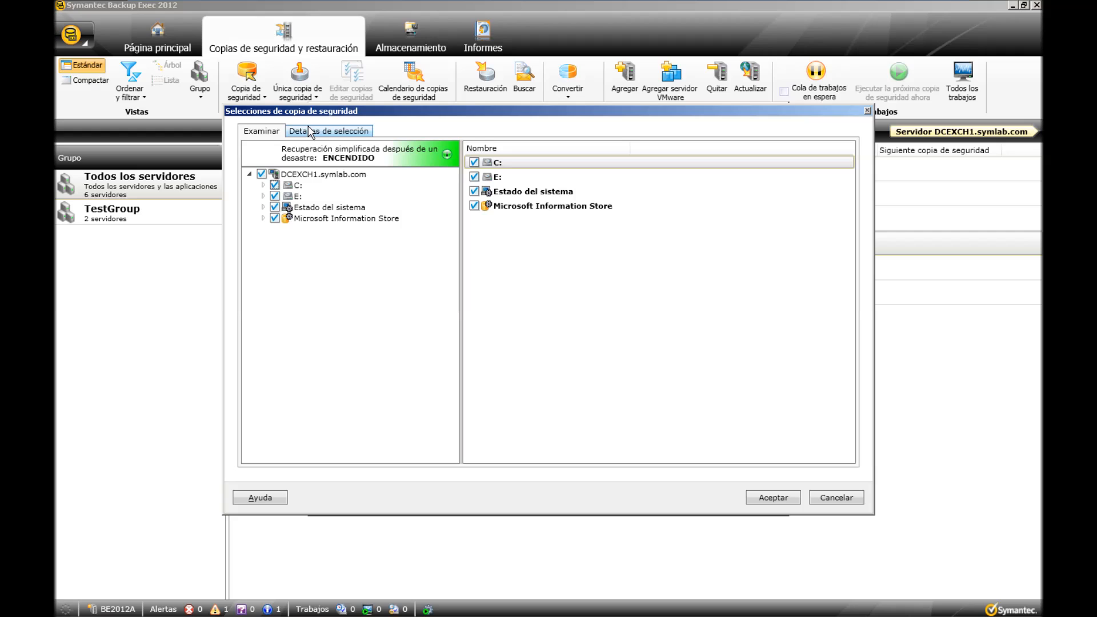
Insert an exclusion for *.AVI; *.MP4 files on drive E: and accept the backup selections.
click(326, 135)
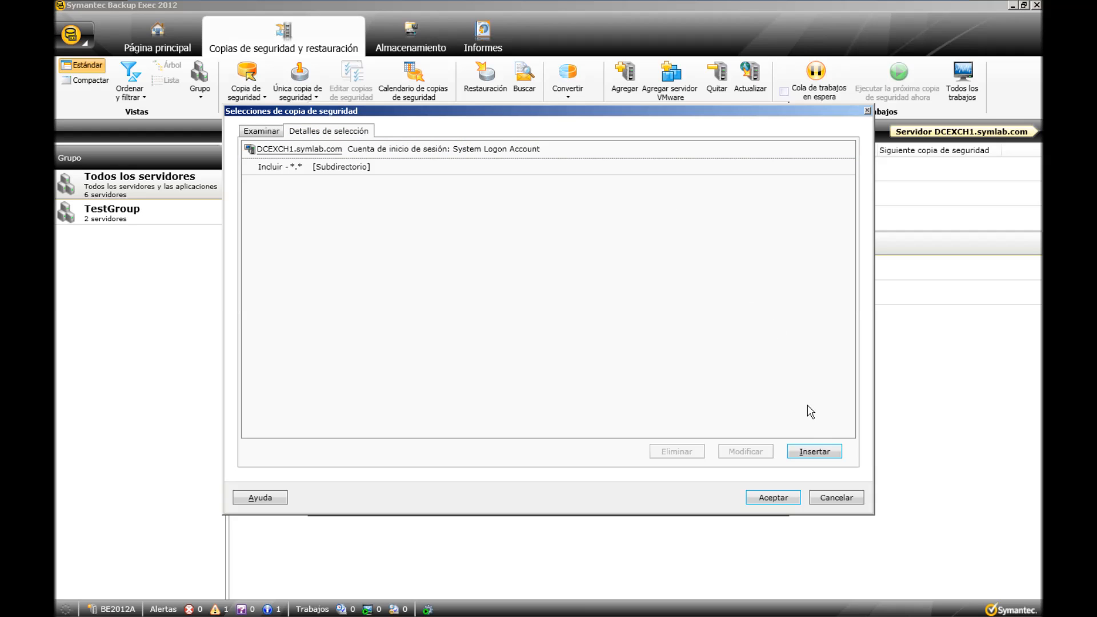
click(813, 452)
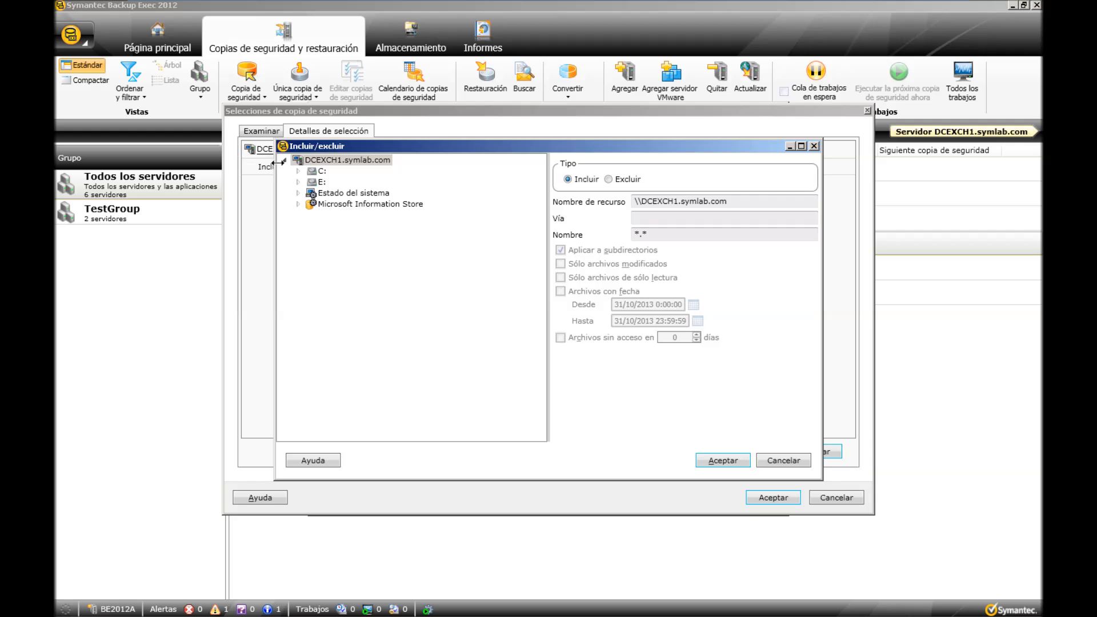
click(320, 181)
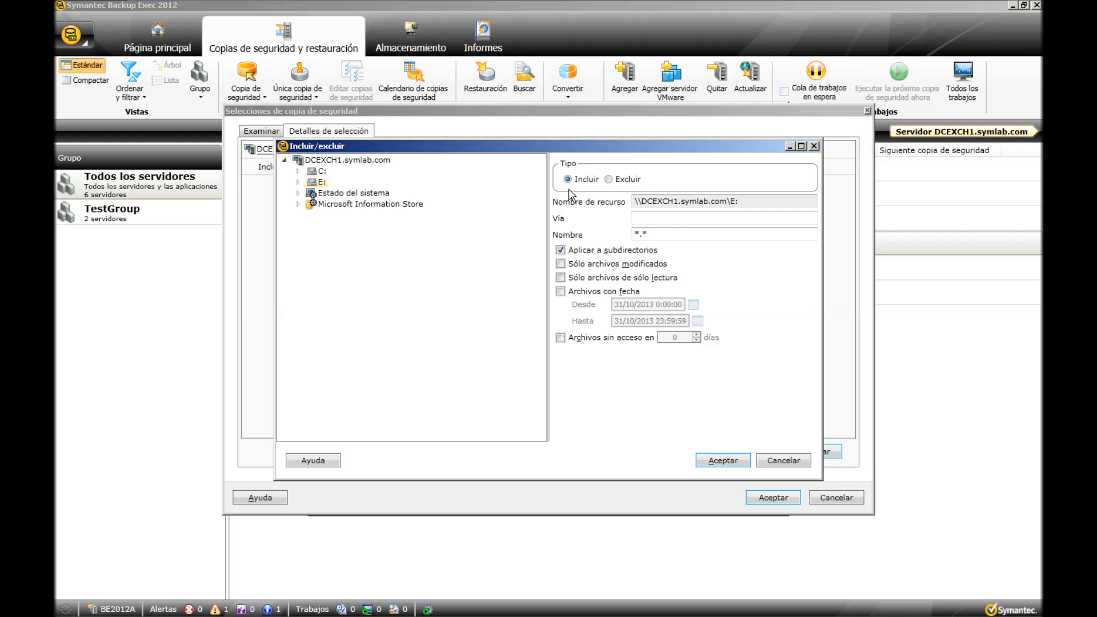
click(609, 180)
click(661, 233)
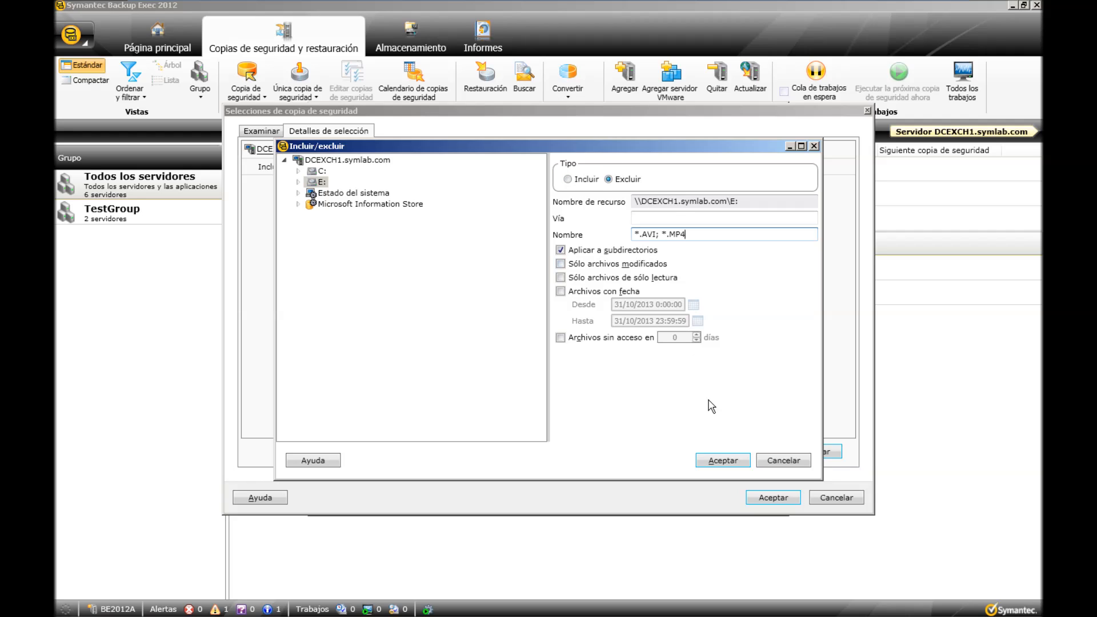
click(721, 460)
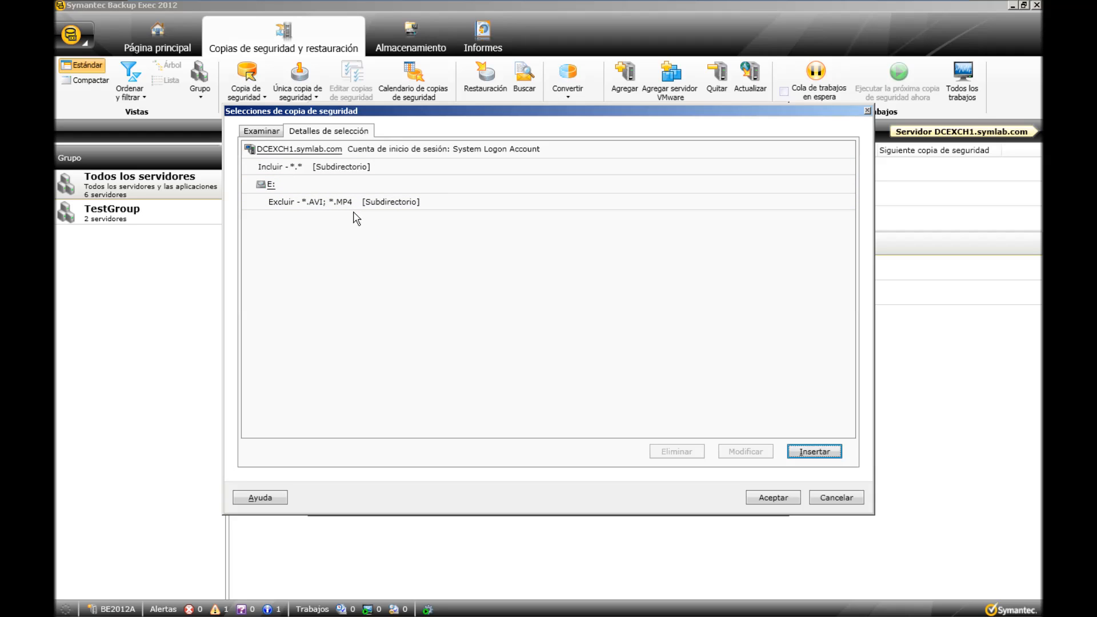
click(269, 136)
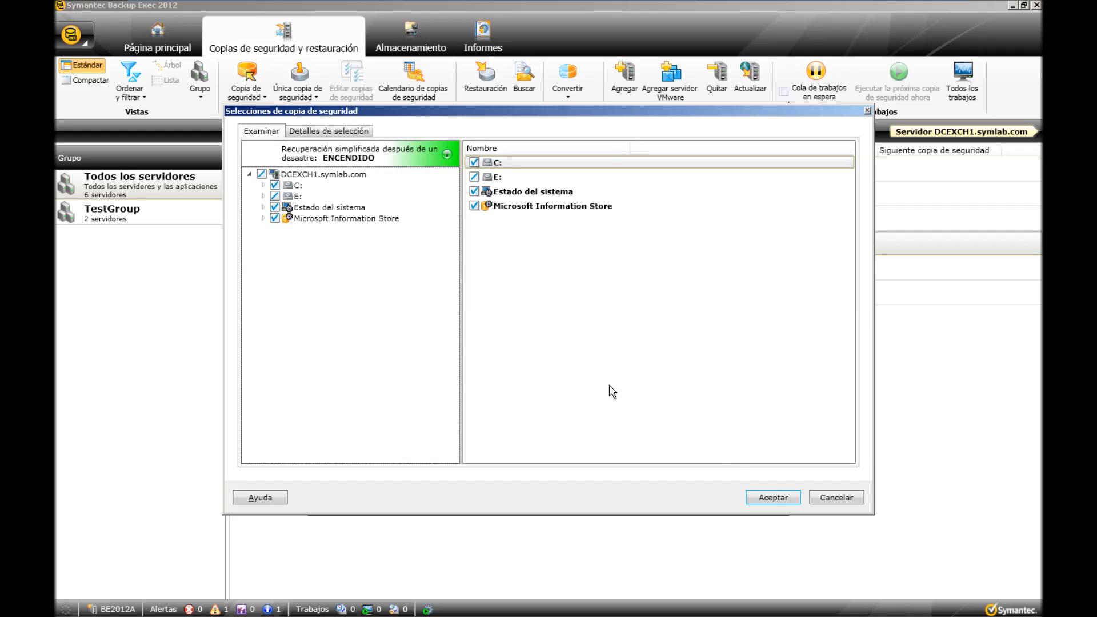
click(771, 500)
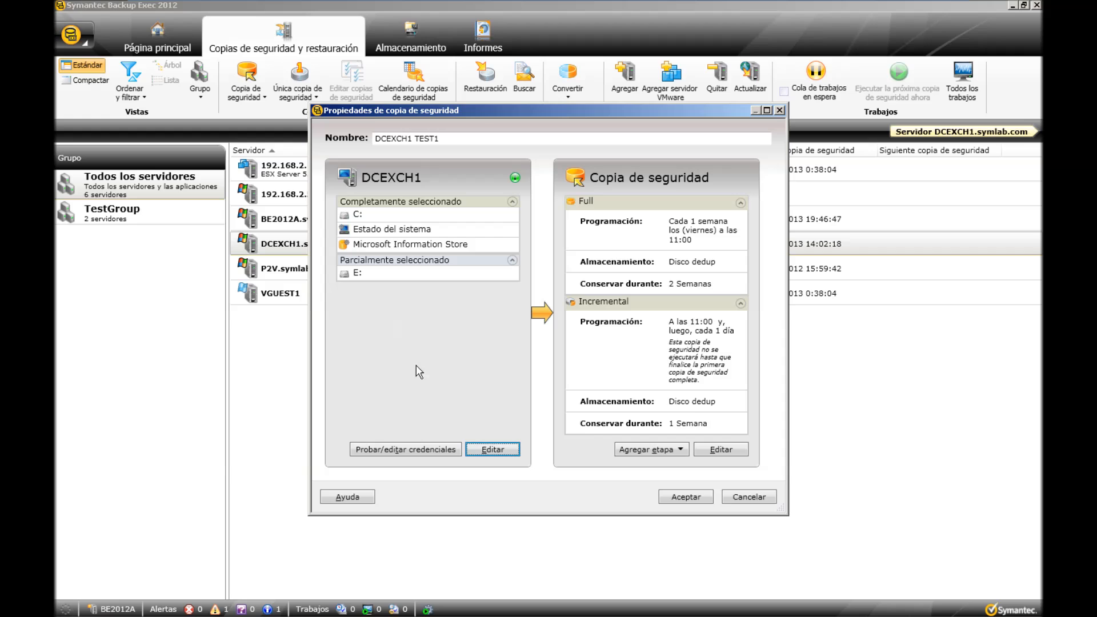
Keep System Logon Account for C: and test all credentials of the DCEXCH1 server.
click(406, 451)
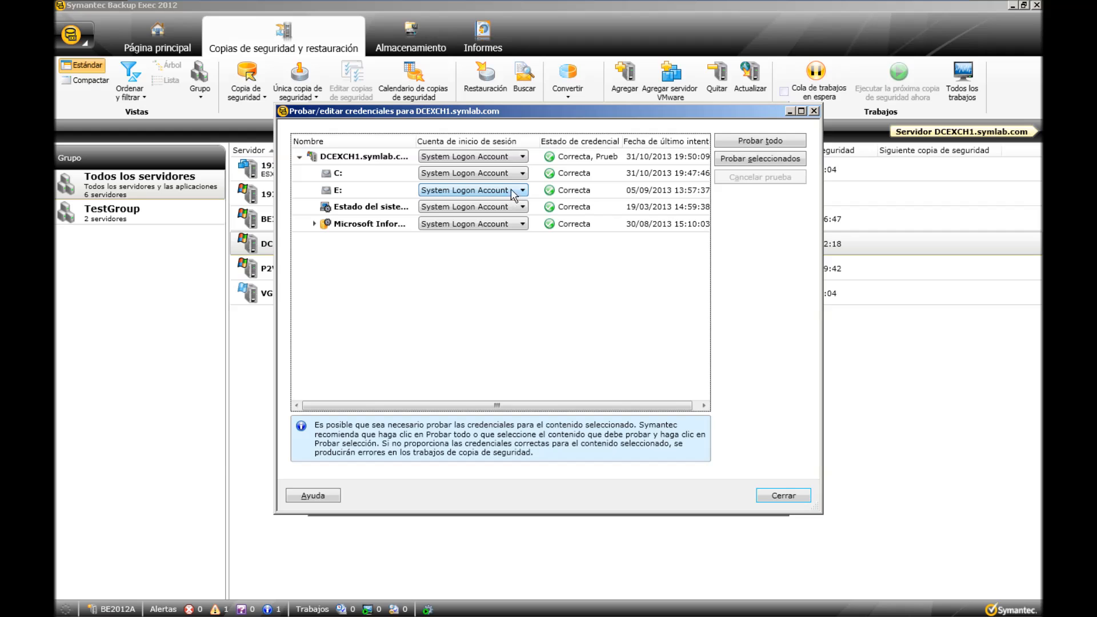
click(520, 173)
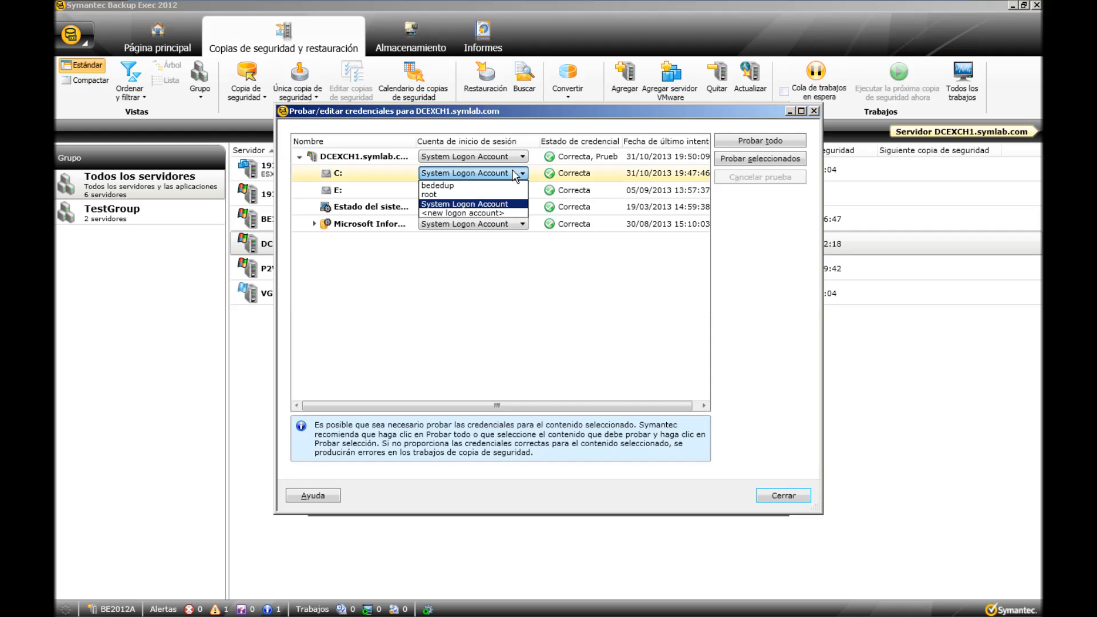
click(496, 204)
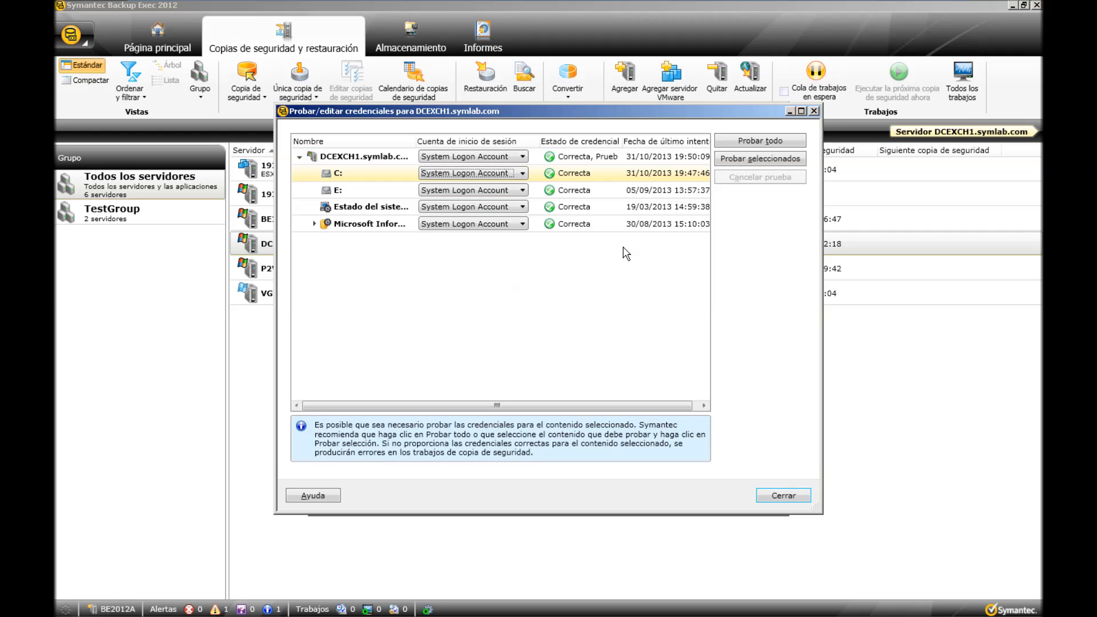
click(746, 143)
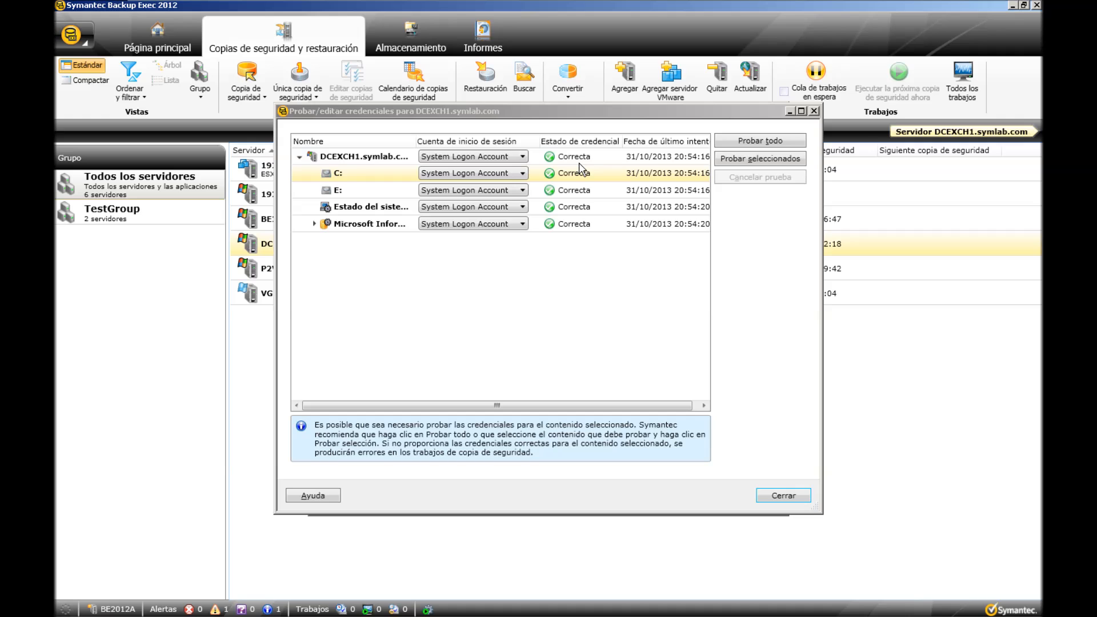
click(791, 497)
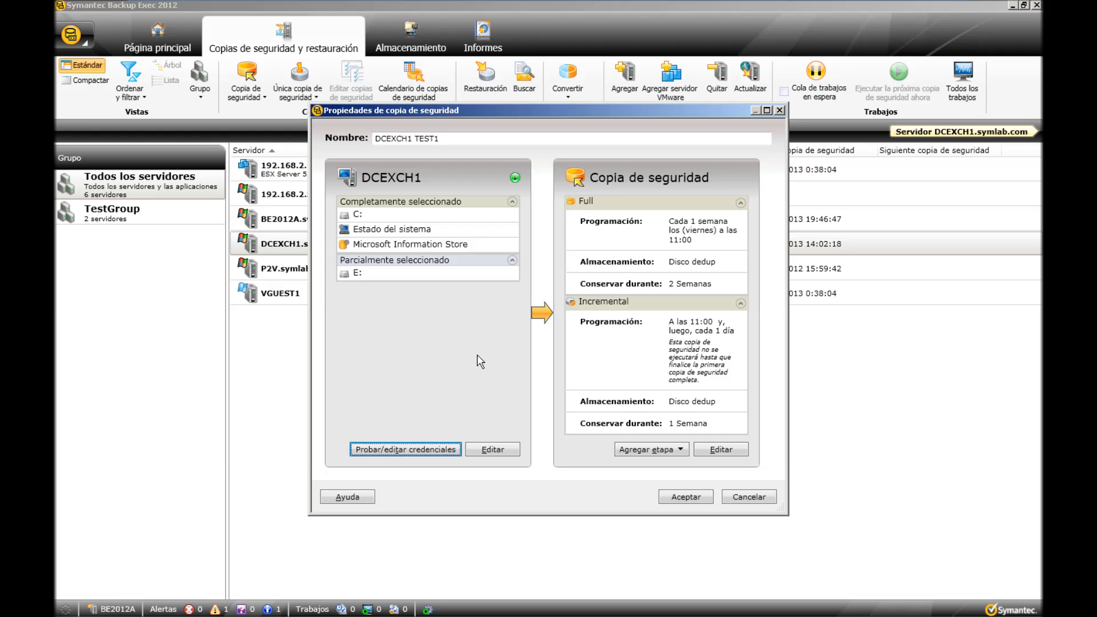
Reposition and enlarge the backup properties window, and open the backup options for editing.
drag(628, 109, 545, 71)
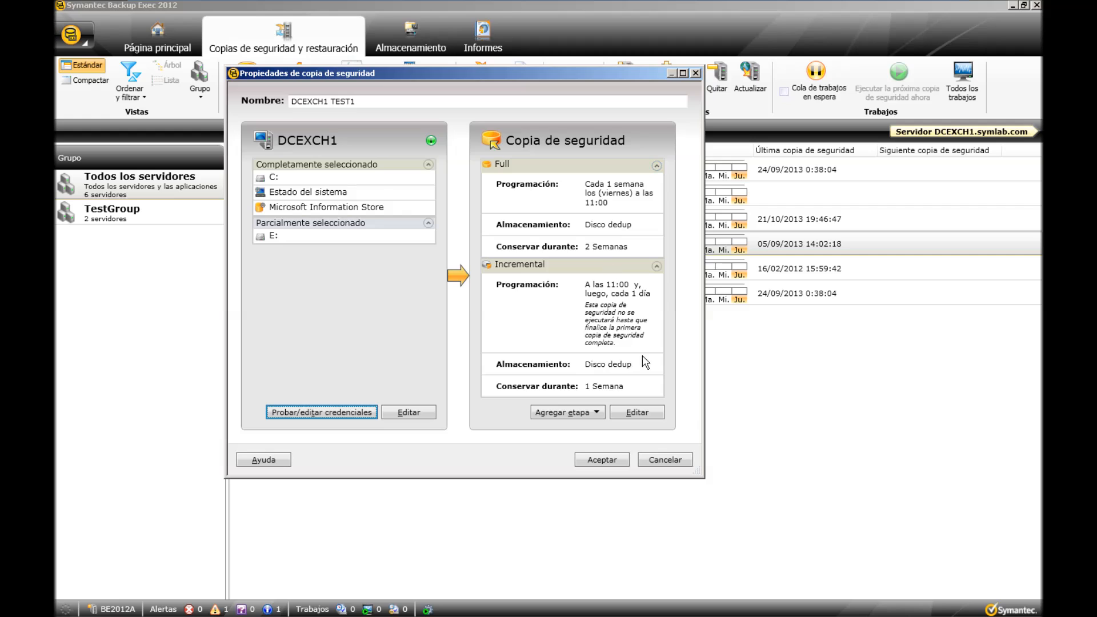
drag(700, 474, 852, 544)
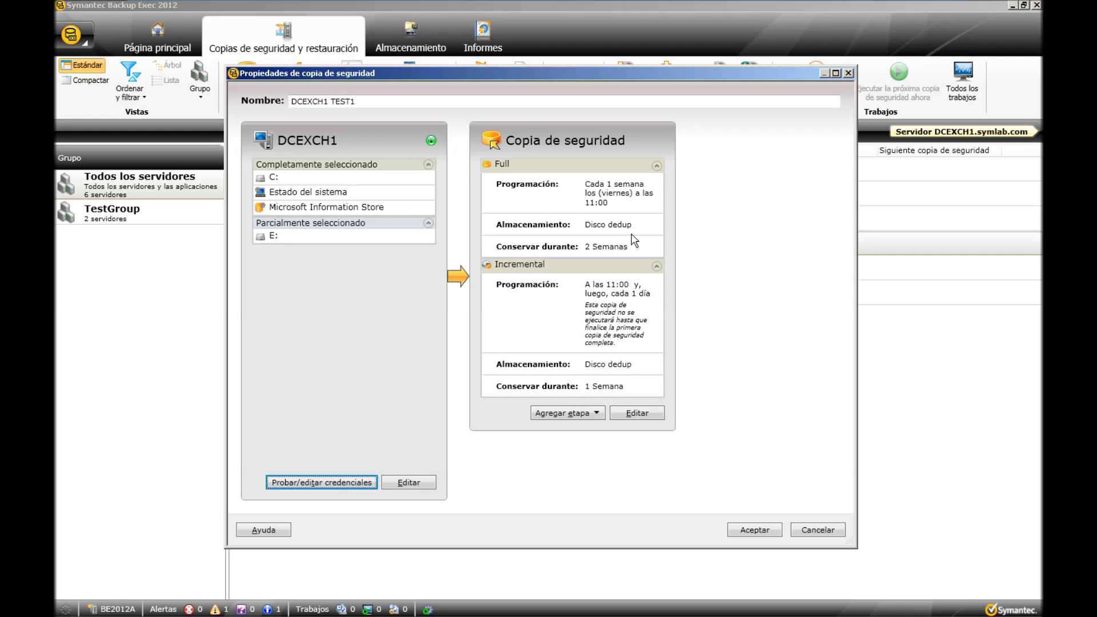
click(636, 412)
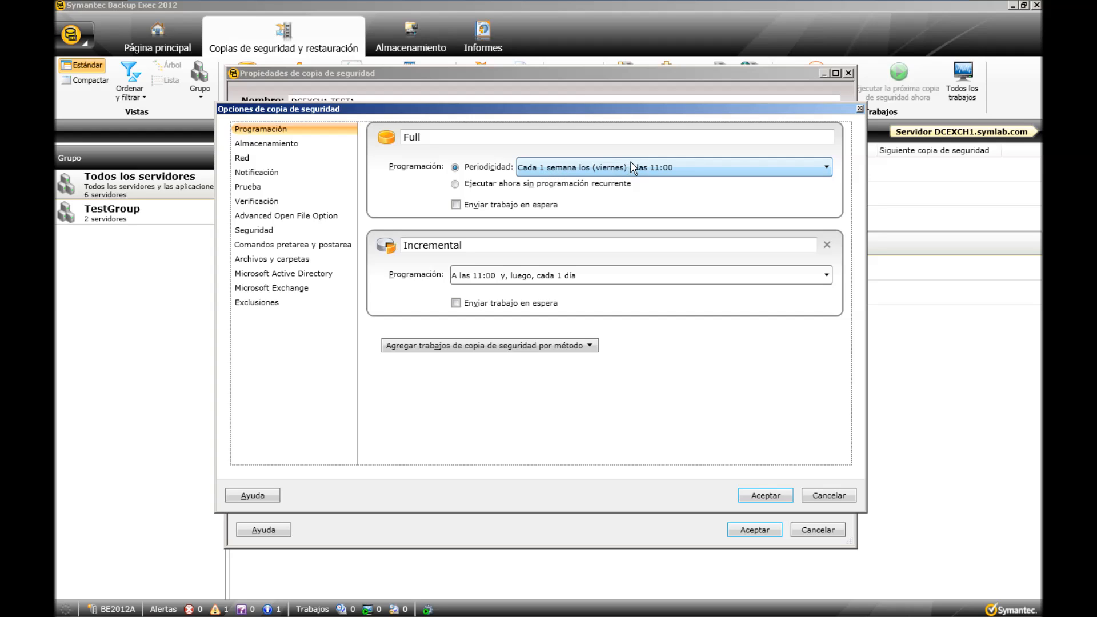
Review the full backup's recurrence settings and the backup calendar, trying the option to run an initial full backup immediately.
click(661, 173)
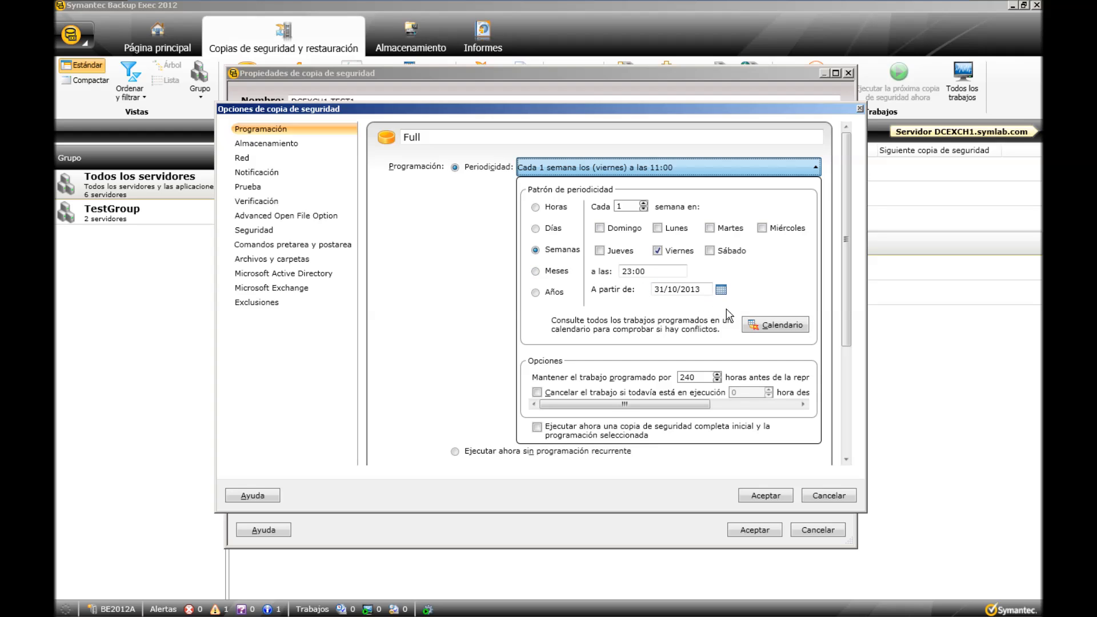
click(775, 327)
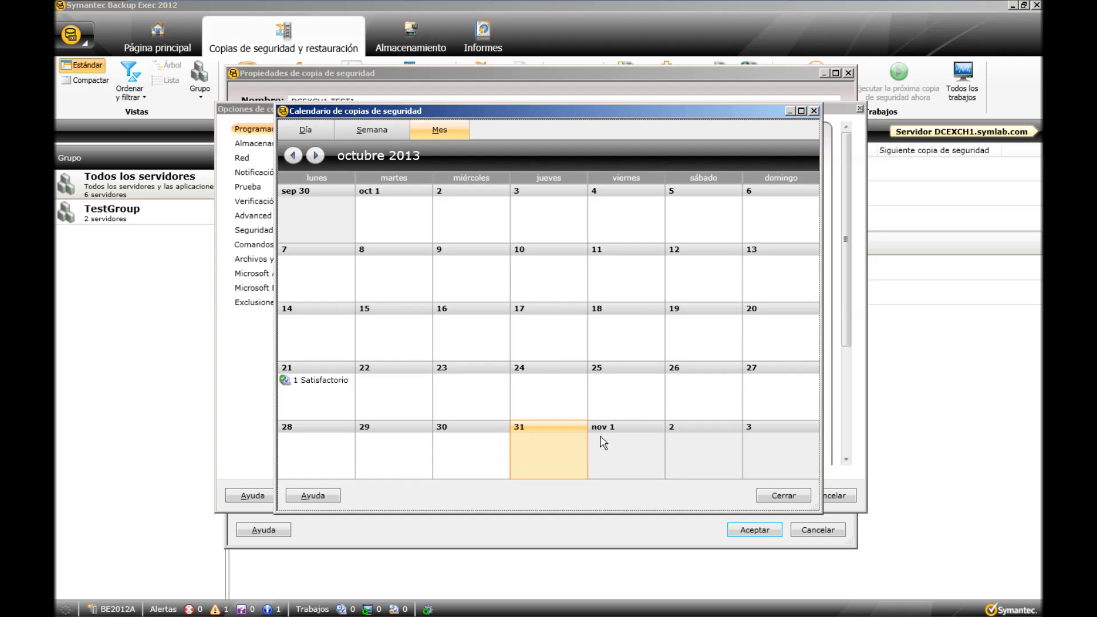
click(788, 496)
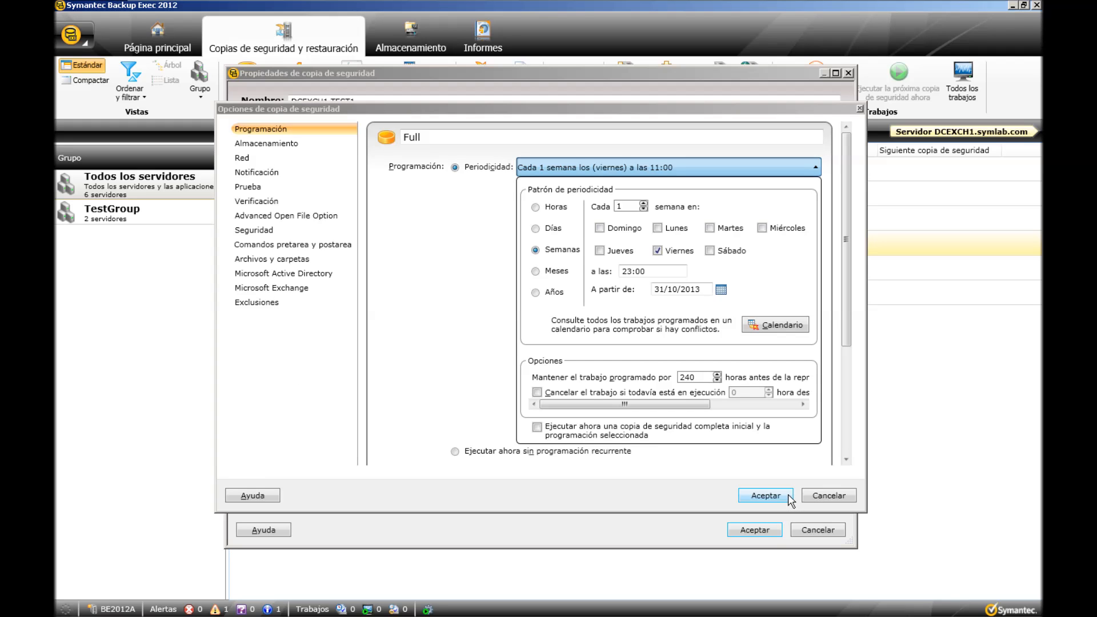
drag(845, 324, 855, 368)
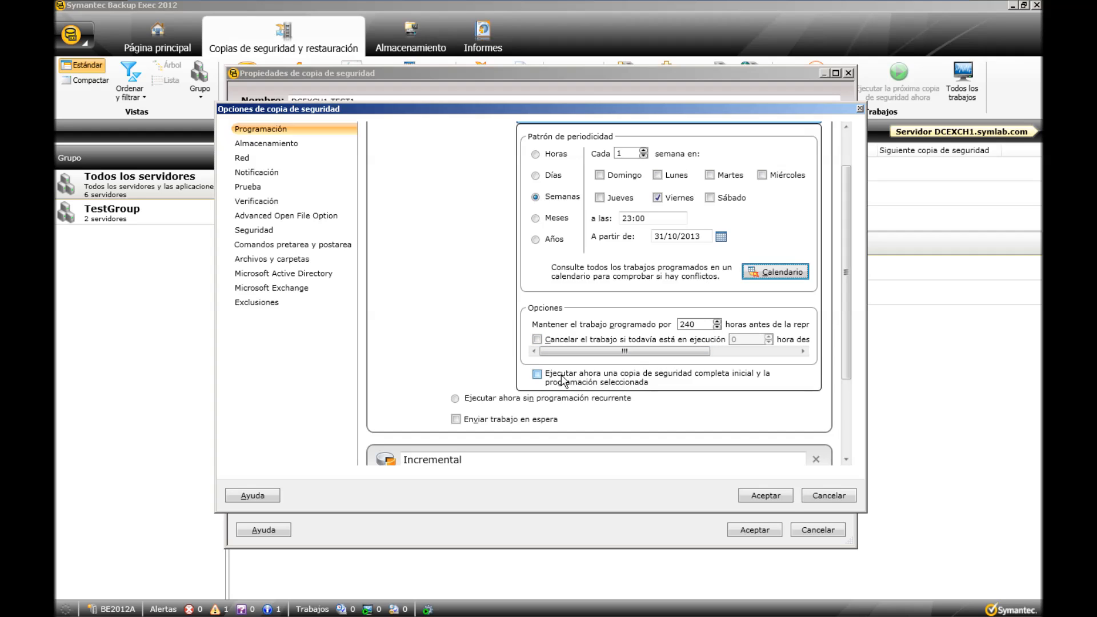
click(536, 375)
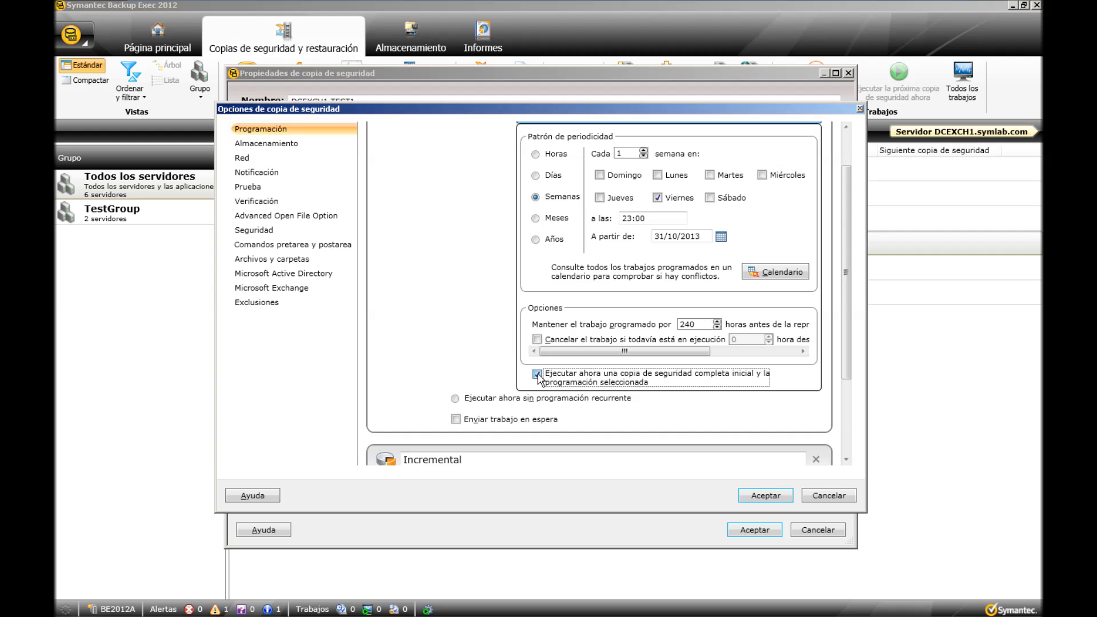
click(536, 374)
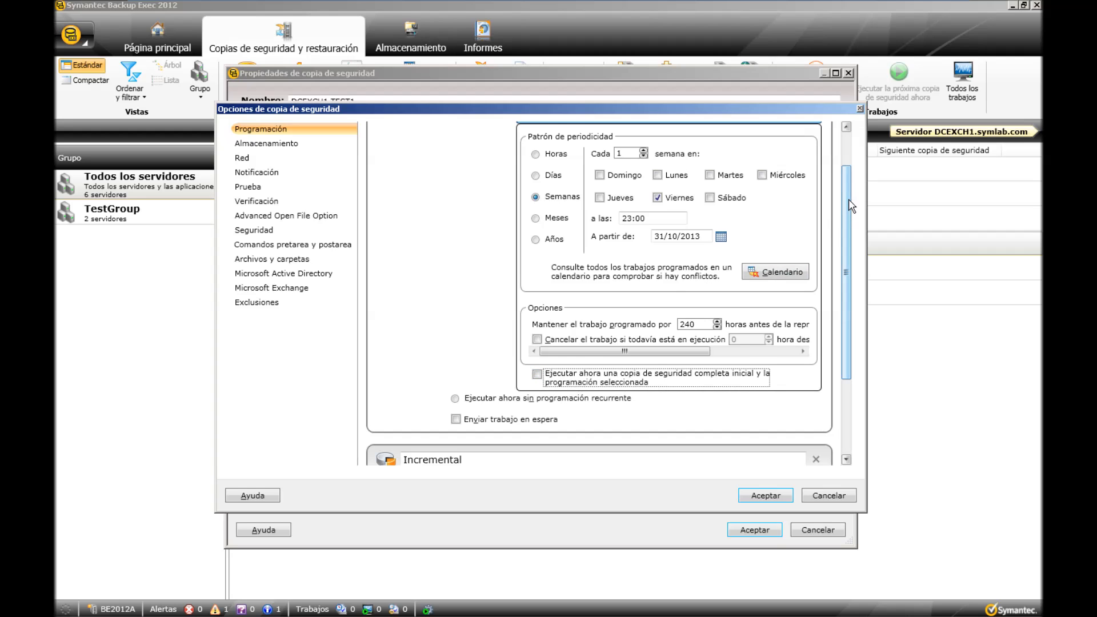
drag(848, 199, 850, 167)
click(747, 169)
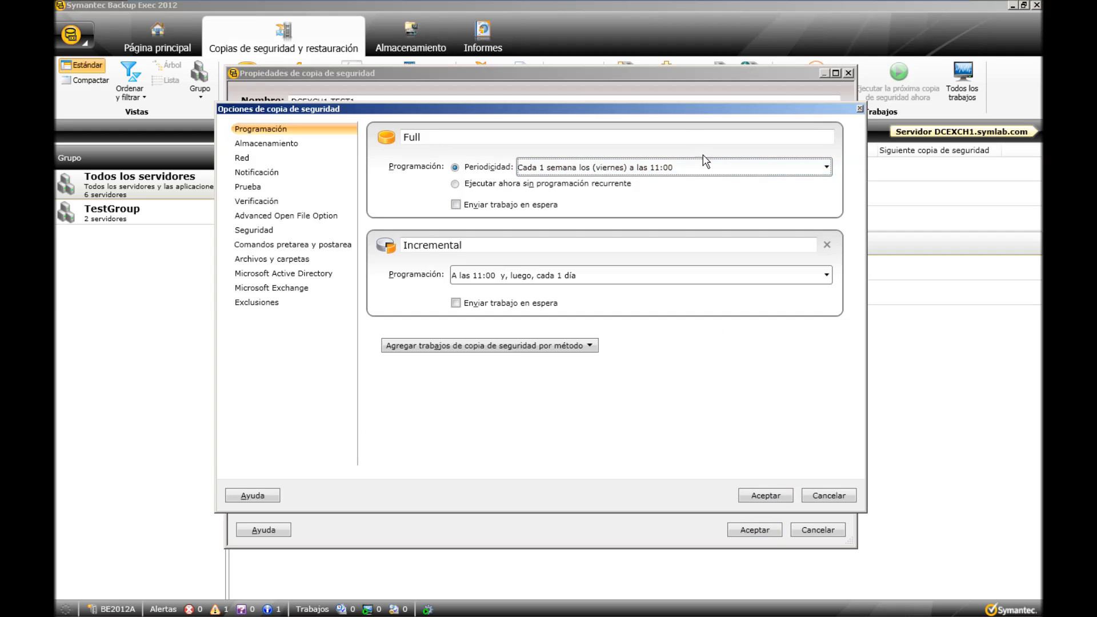
Rename the full backup job to Full Semanal.
click(683, 139)
text(sEMAN)
key(BackSpace)
key(BackSpace)
key(BackSpace)
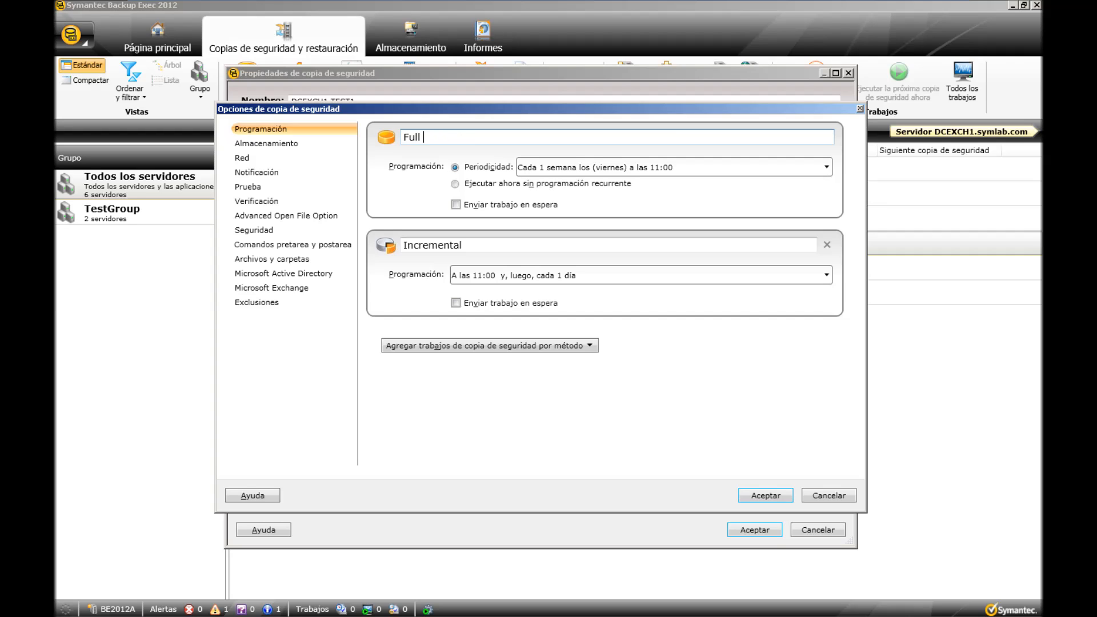
text(Semanal)
Check the incremental backup's recurrence settings and rename the job to Incremental Diario.
click(669, 275)
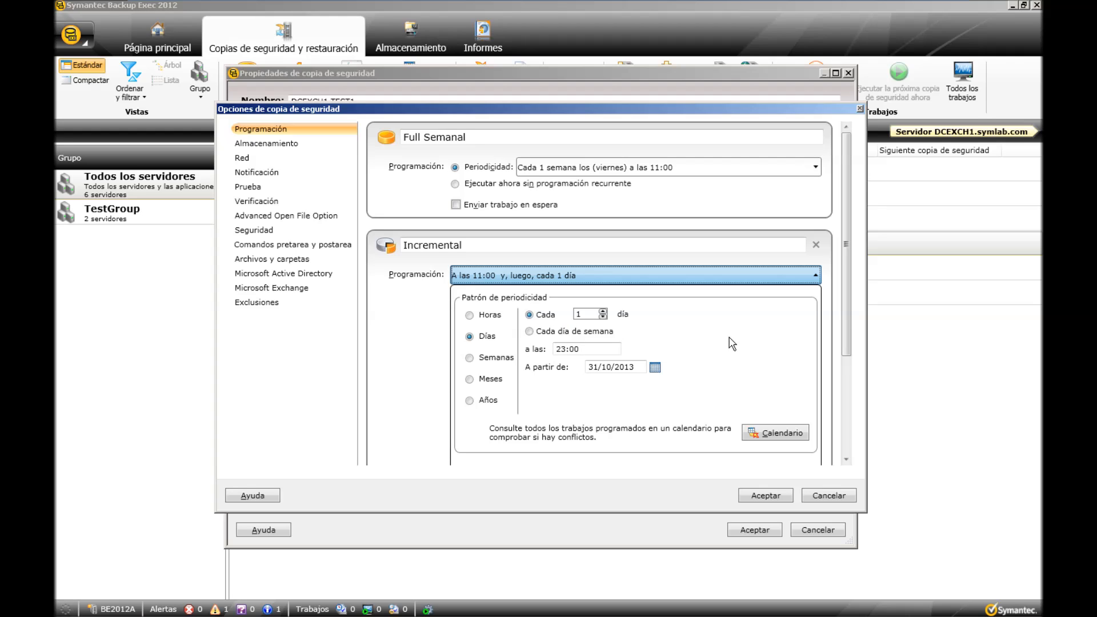
click(590, 278)
click(548, 244)
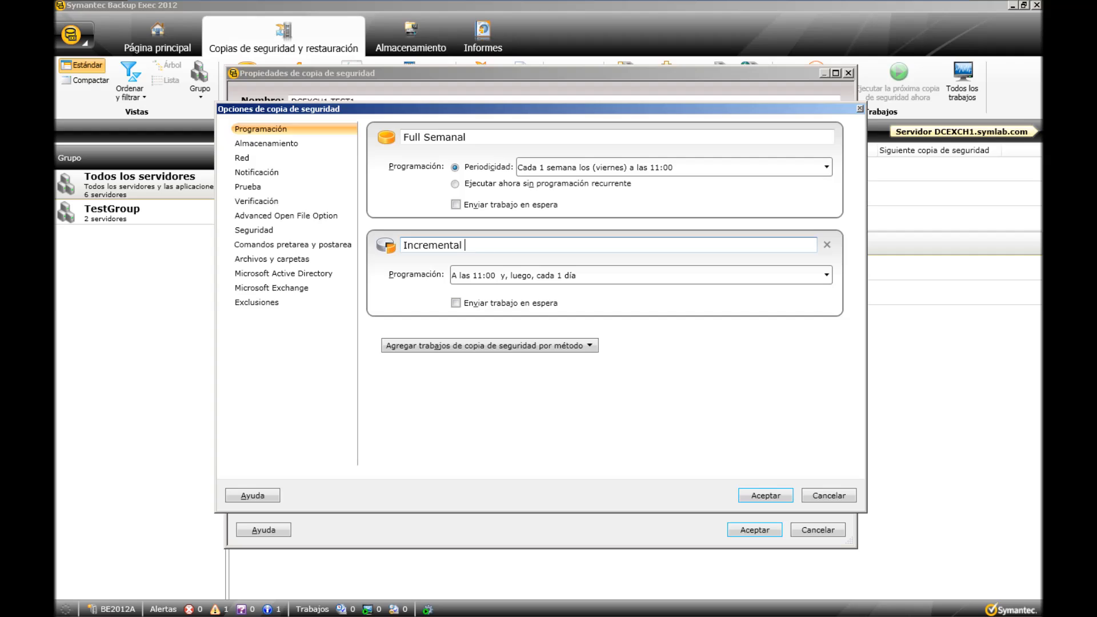
text(Diario)
Add a complete (Completa) backup job to the schedule and name it Full Mensual.
click(589, 345)
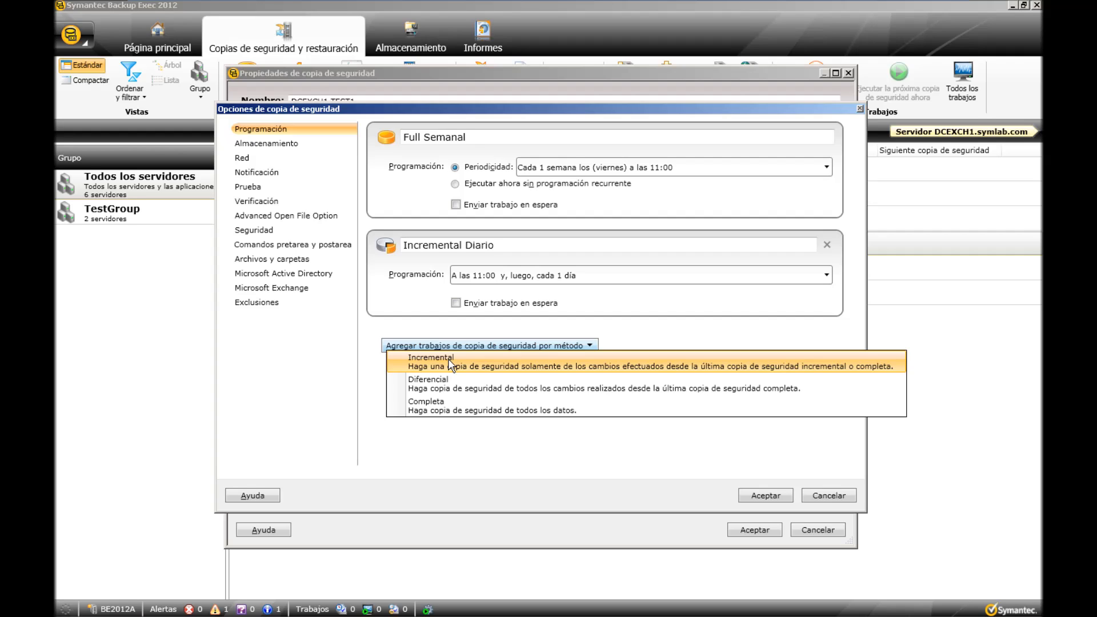
click(442, 403)
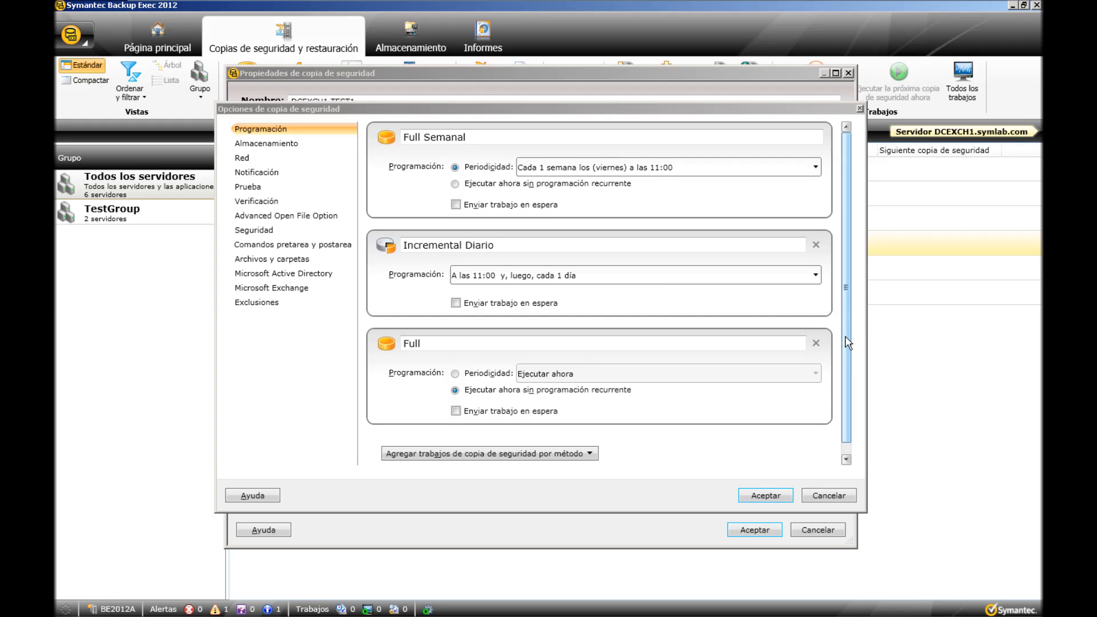
scroll(844, 336, down, 1)
click(487, 330)
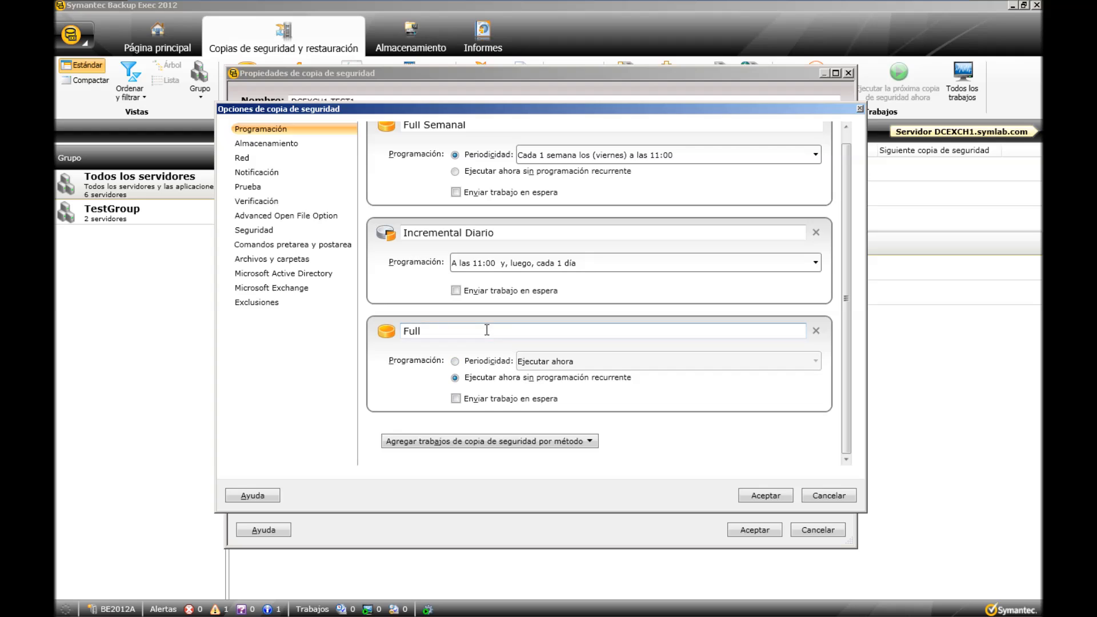
text(Mensual)
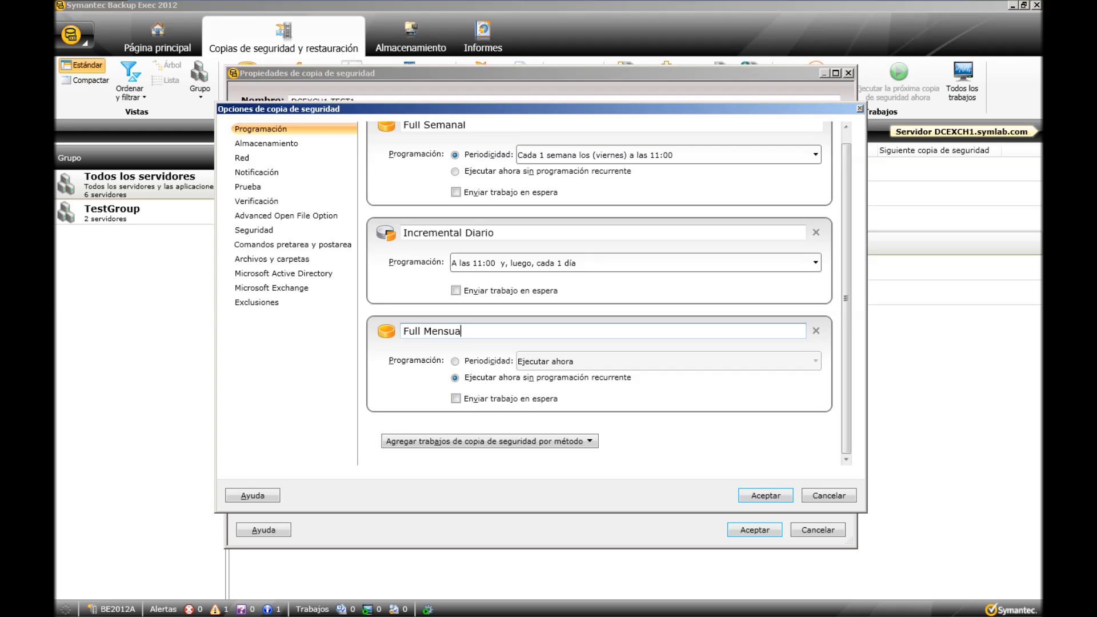
Schedule the Full Mensual job to recur monthly on the last Friday (último Viernes) of every month.
click(456, 362)
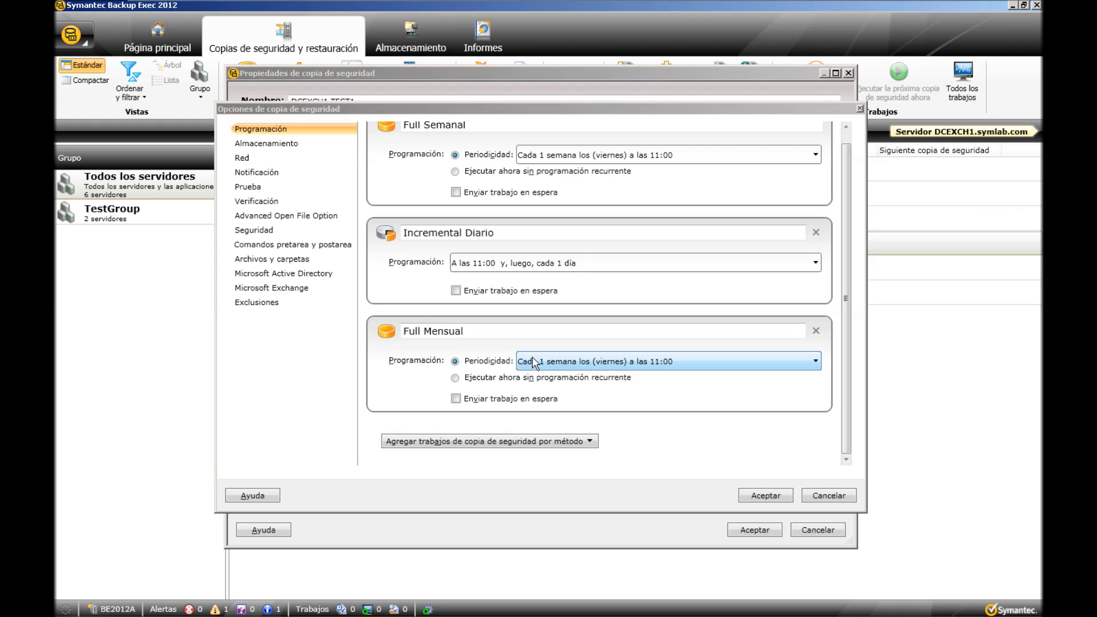
click(596, 365)
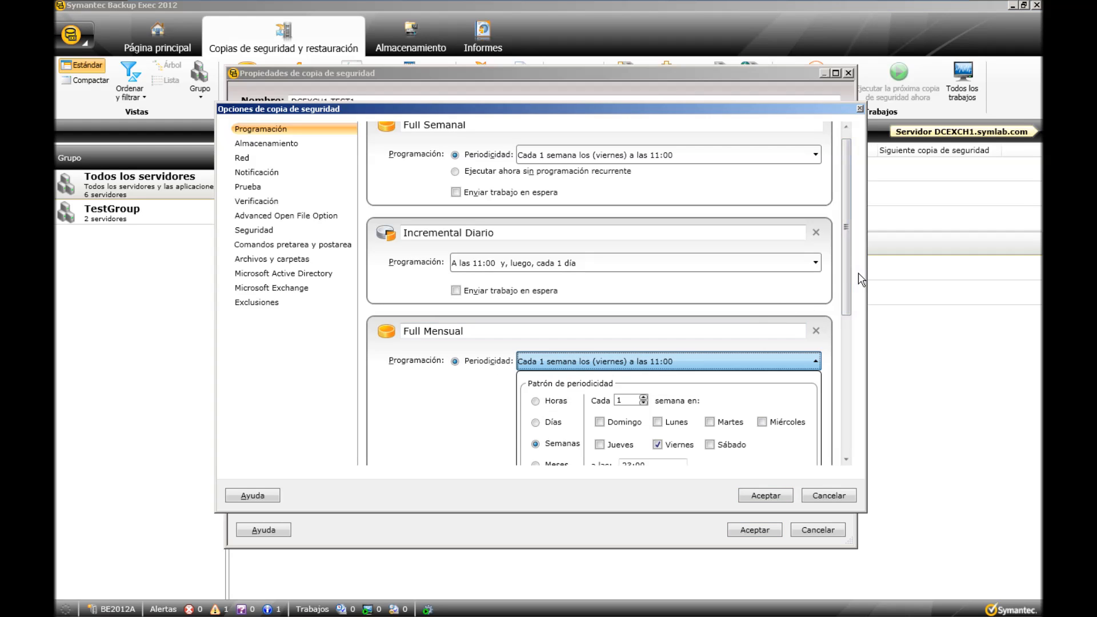
drag(845, 269, 847, 356)
click(536, 314)
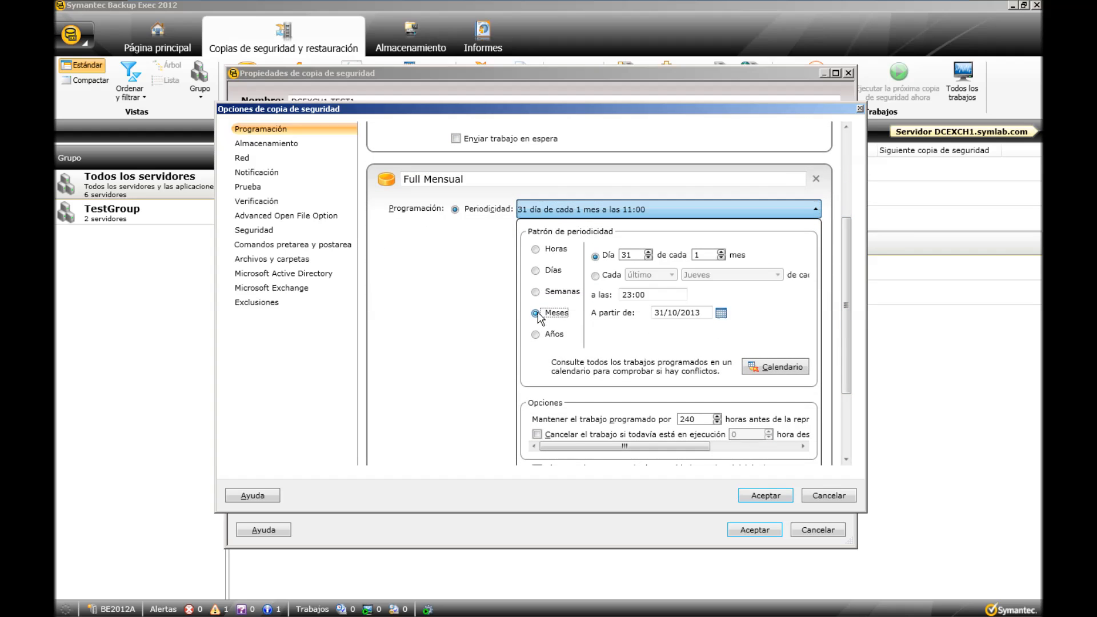
click(594, 276)
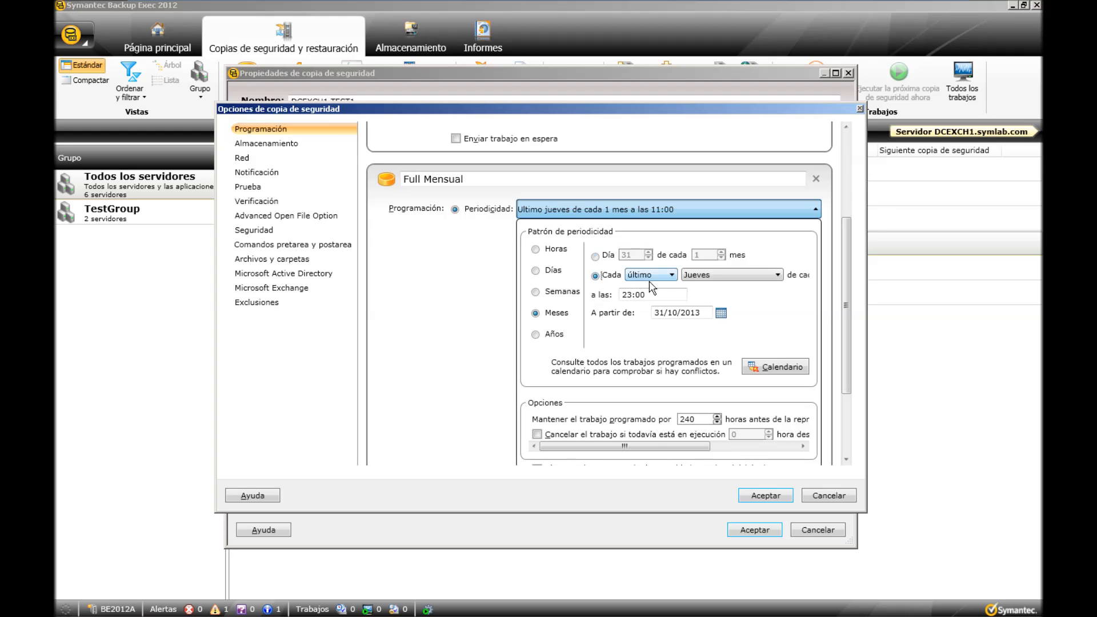
click(726, 278)
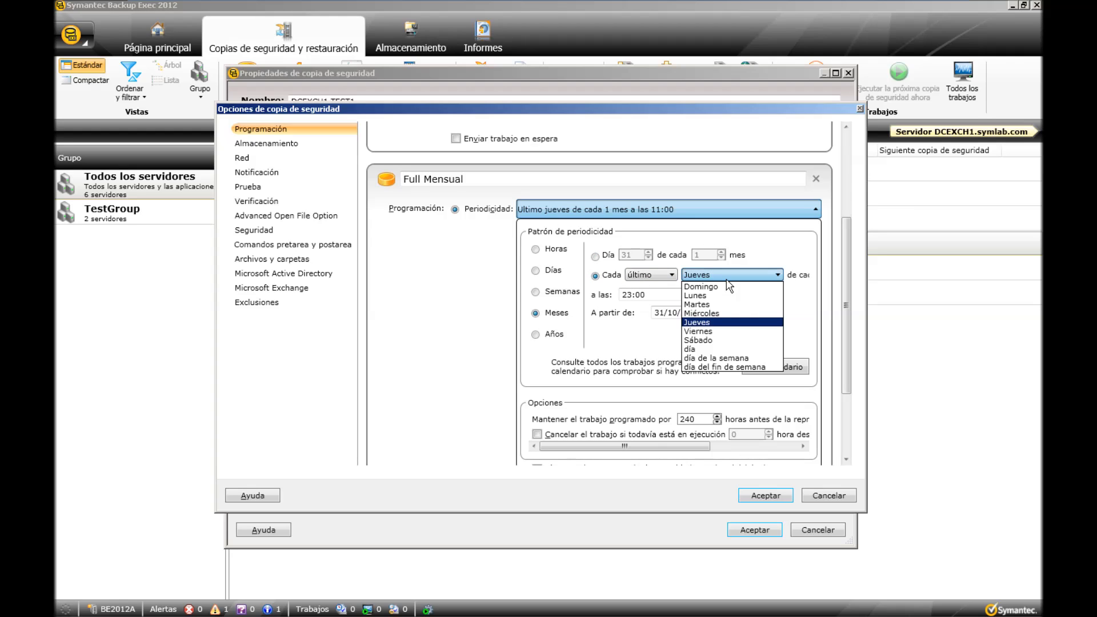
click(716, 332)
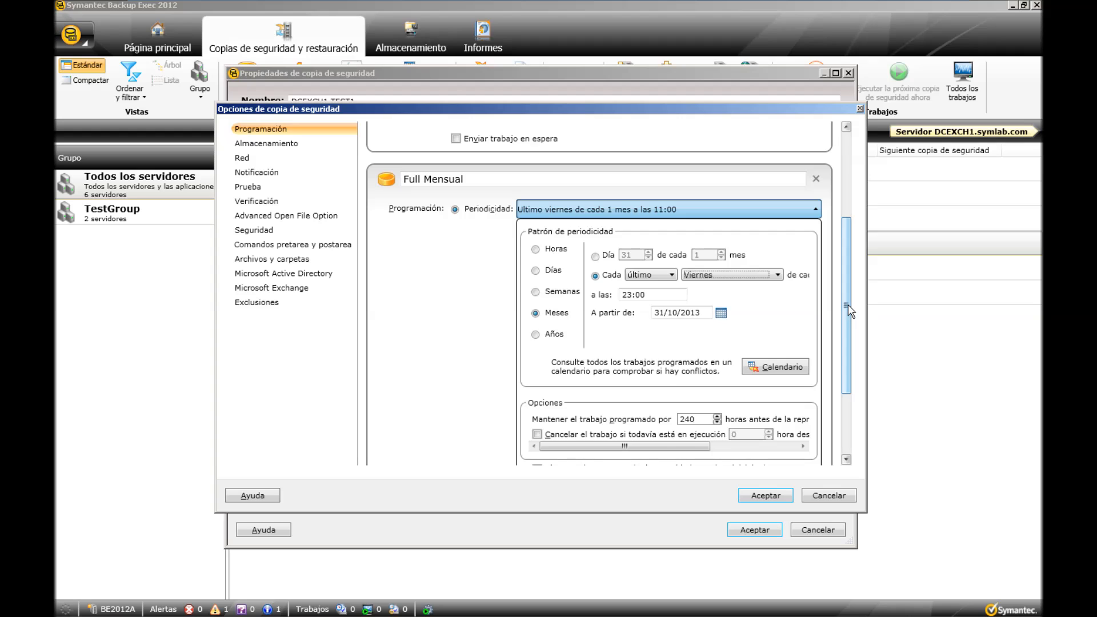
drag(847, 307, 845, 311)
click(746, 208)
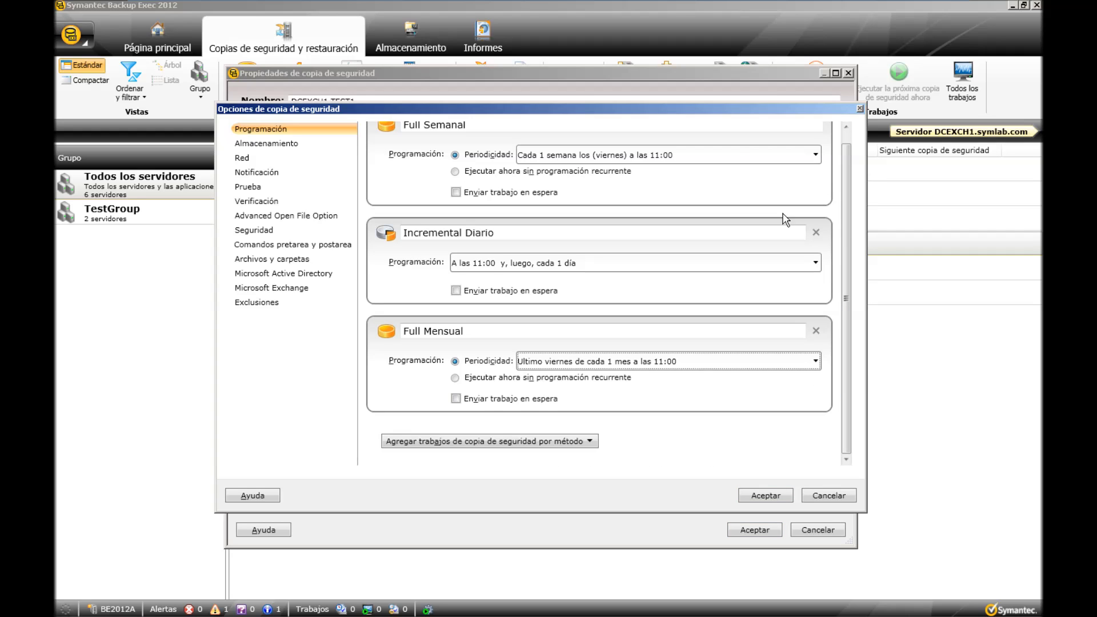
drag(847, 225, 848, 217)
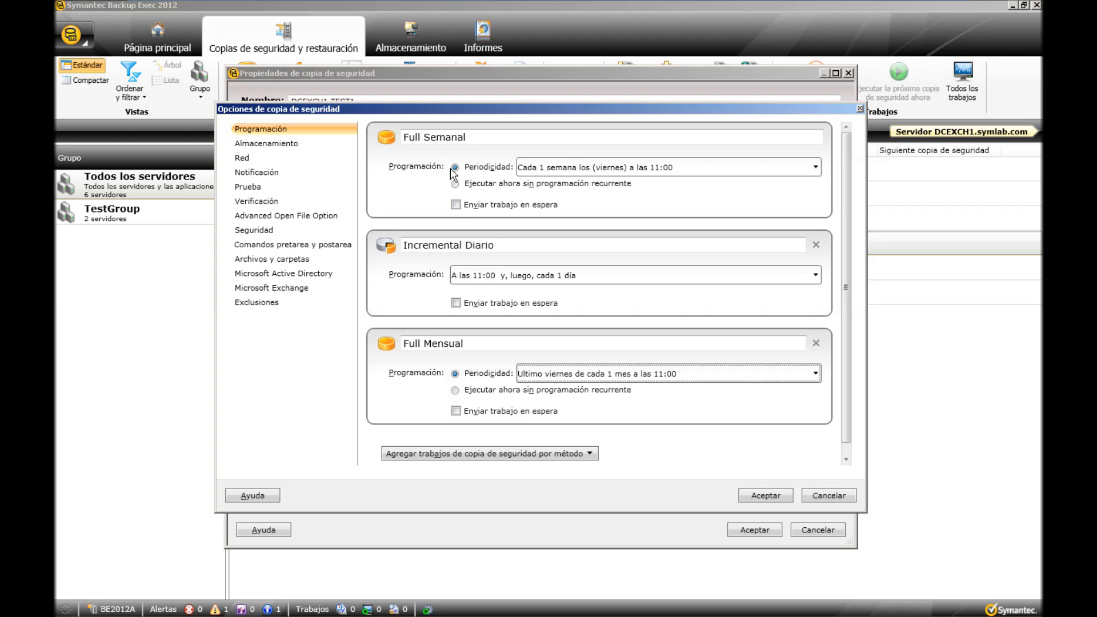
Review the Full Semanal storage settings, trying server-side deduplication before reselecting direct device access by the remote computer.
click(277, 145)
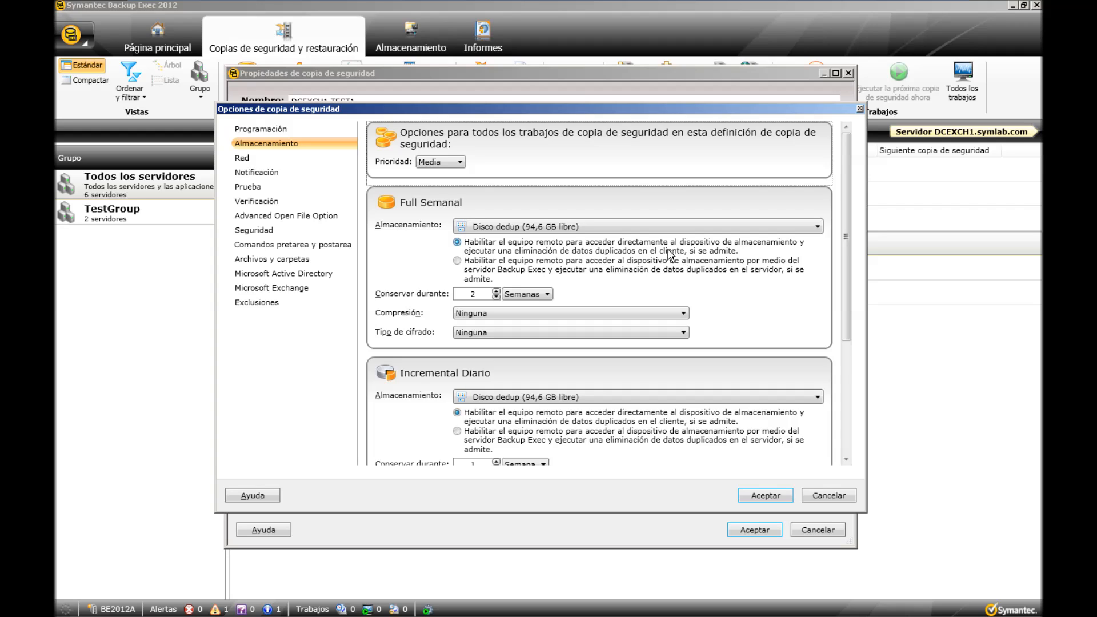
click(457, 261)
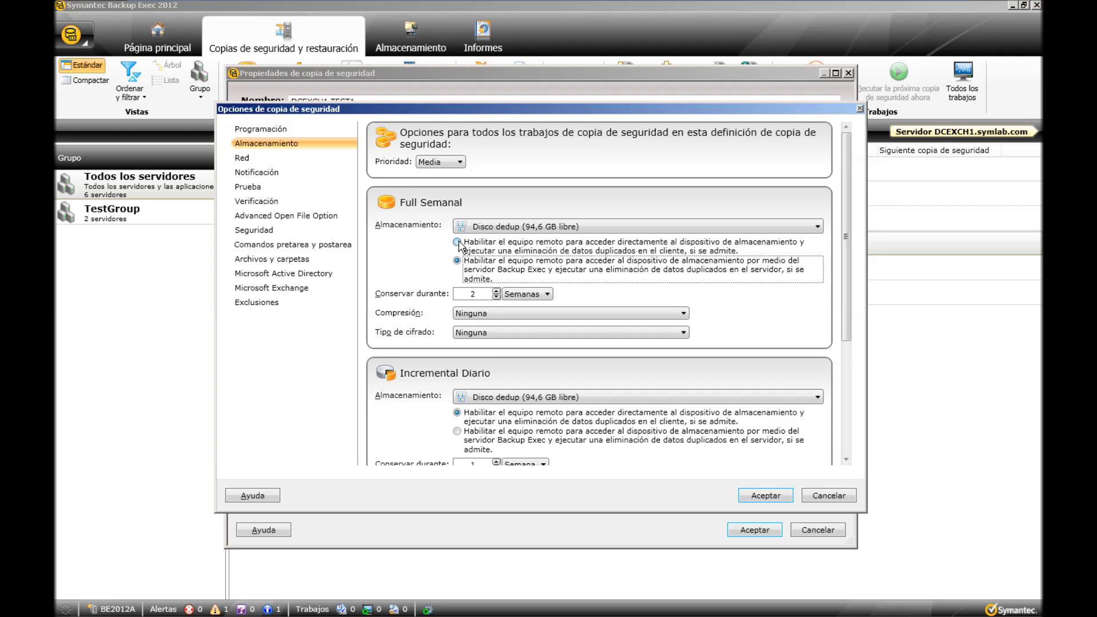
click(458, 242)
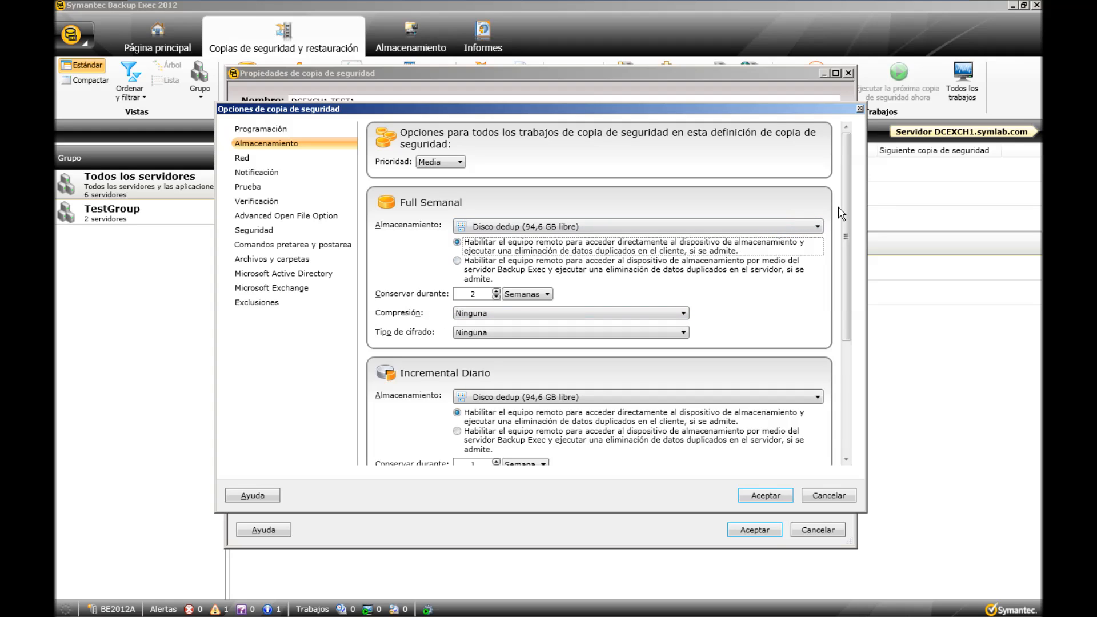
Set the Full Mensual job's storage to Disco dedup.
scroll(848, 213, down, 1)
scroll(848, 212, down, 5)
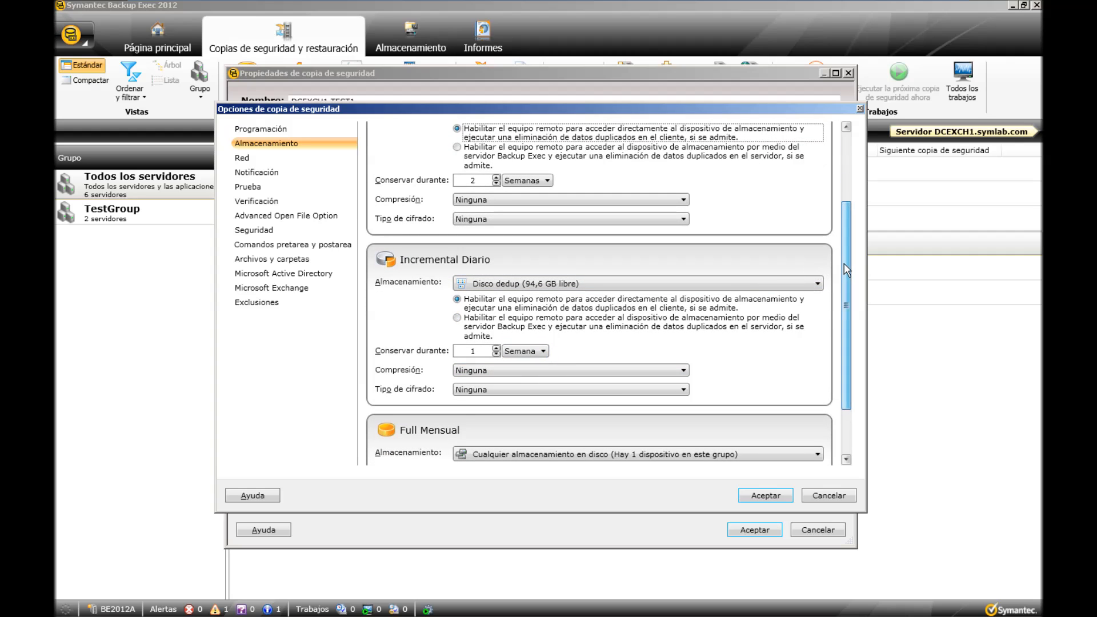
scroll(845, 310, down, 3)
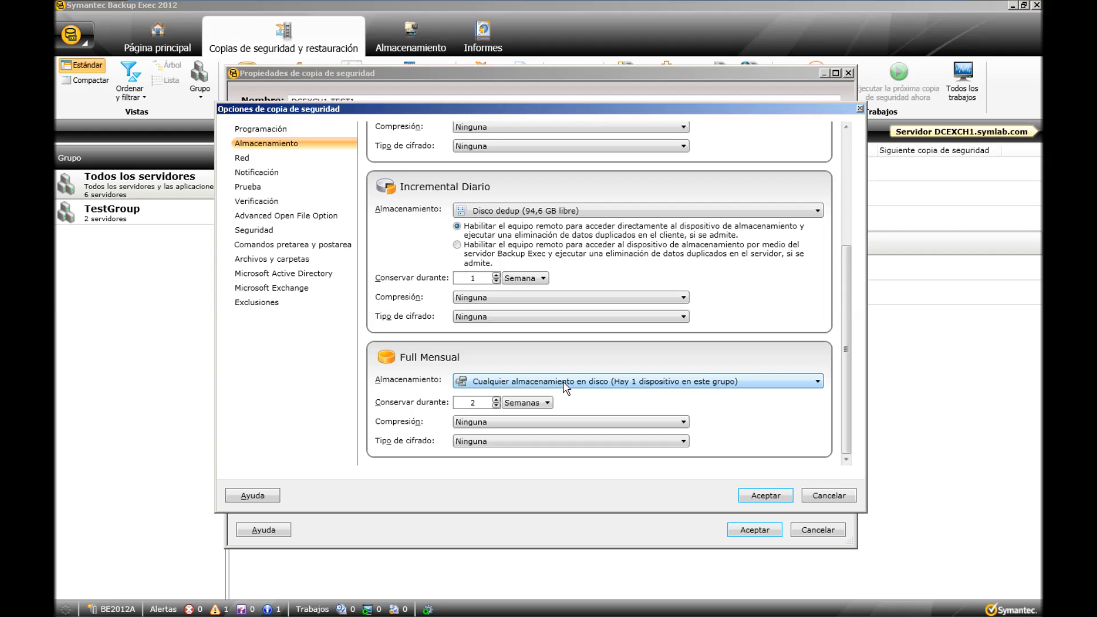
click(565, 382)
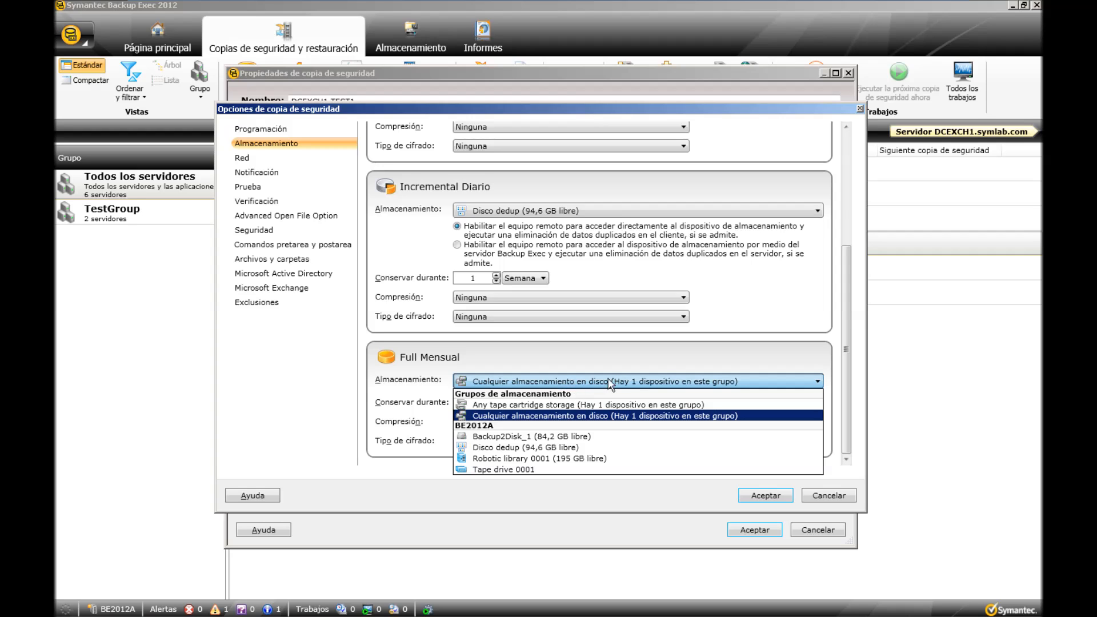
click(562, 446)
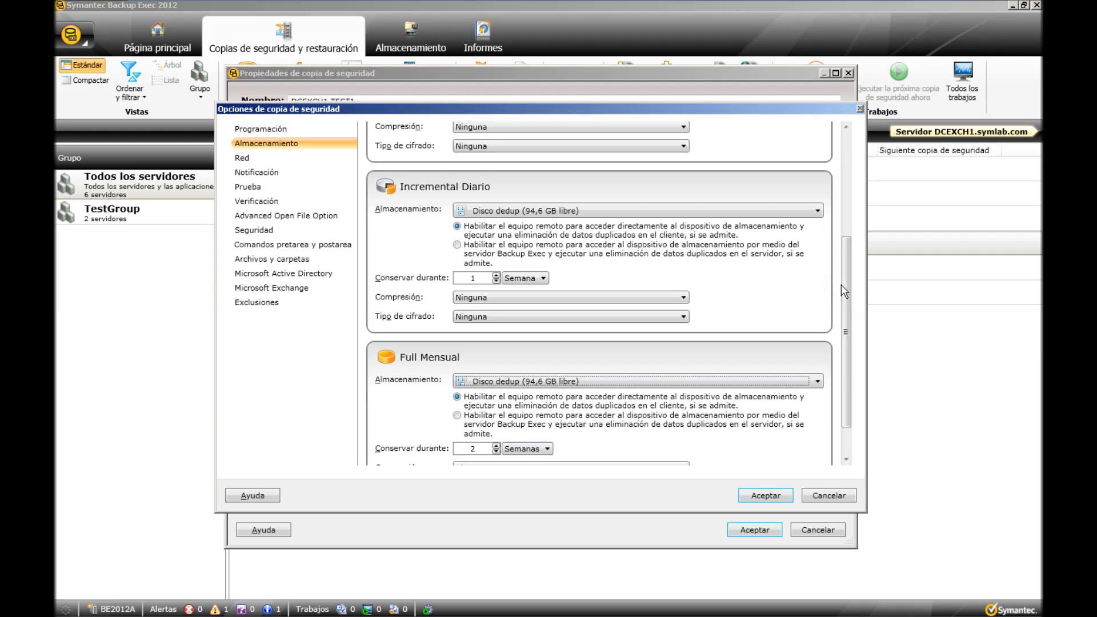
drag(844, 284, 834, 330)
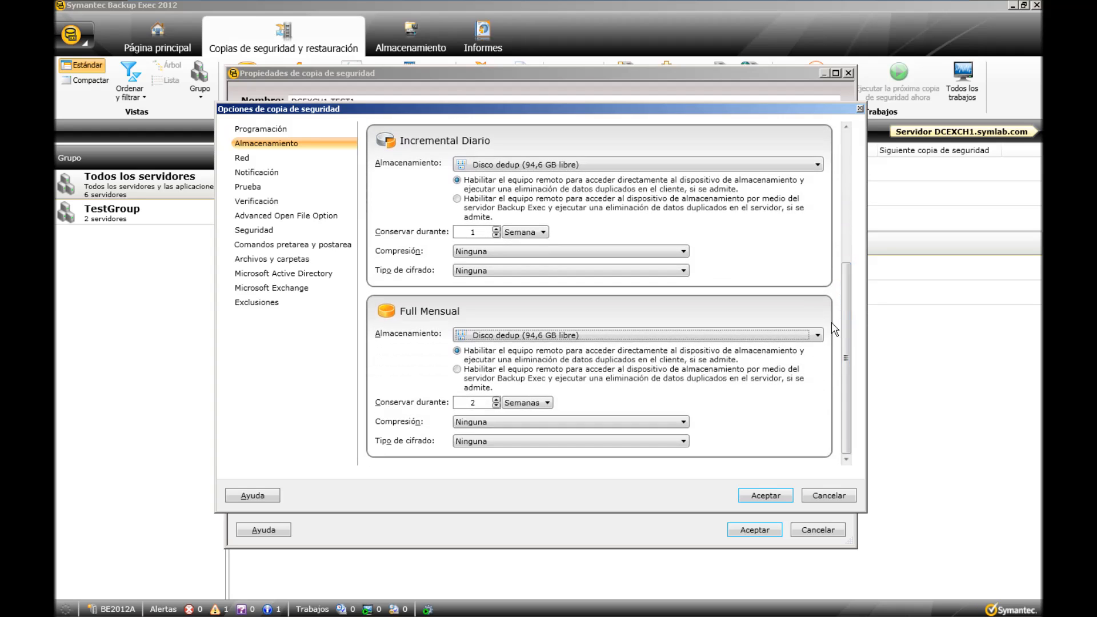
Try Robotic library 0001 as the Full Mensual storage and check its media set choices.
click(795, 335)
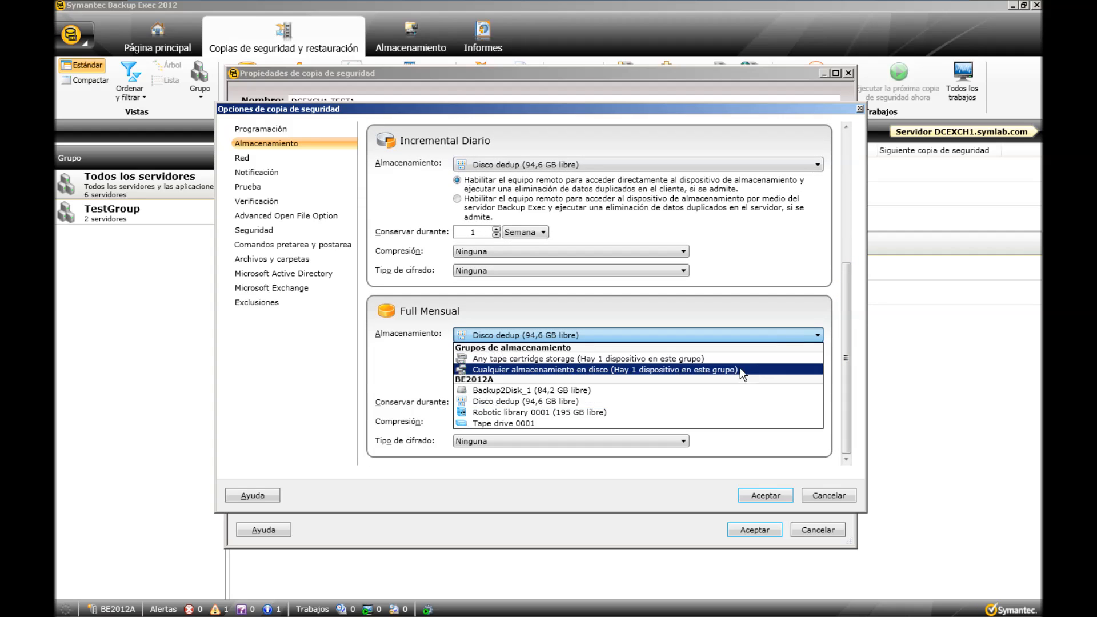
click(628, 421)
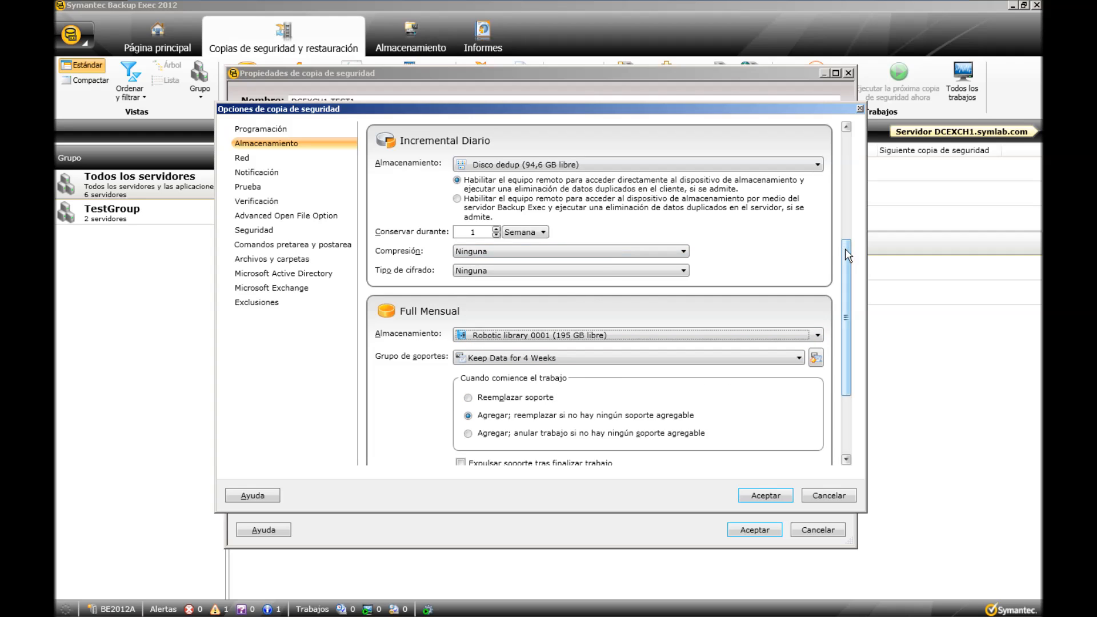
drag(844, 252, 850, 143)
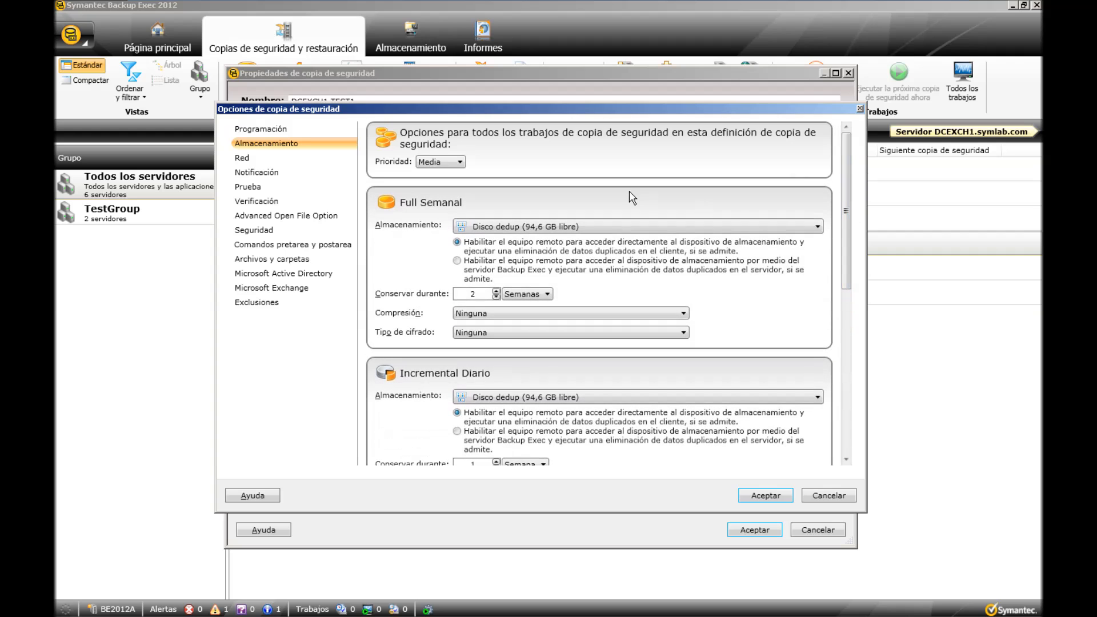
drag(845, 194, 850, 332)
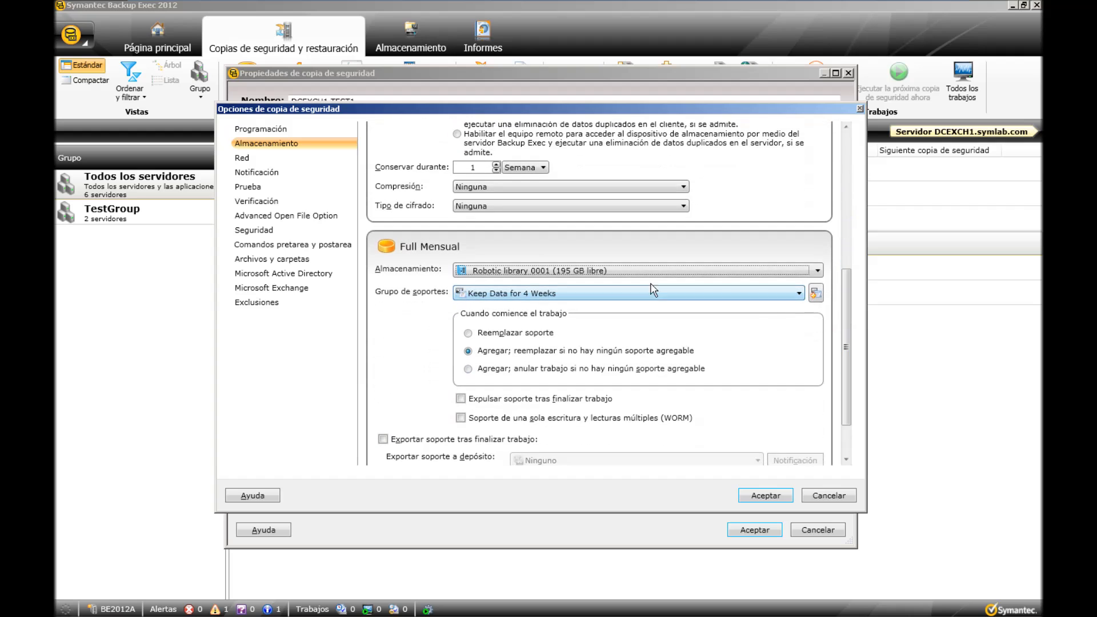
drag(848, 326, 846, 346)
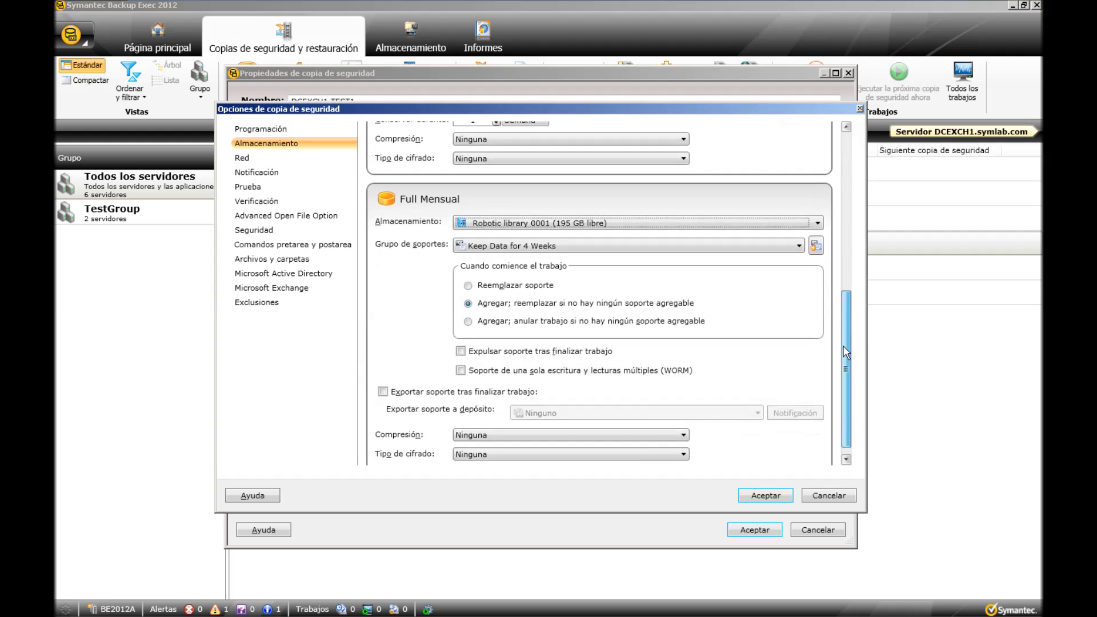
click(798, 246)
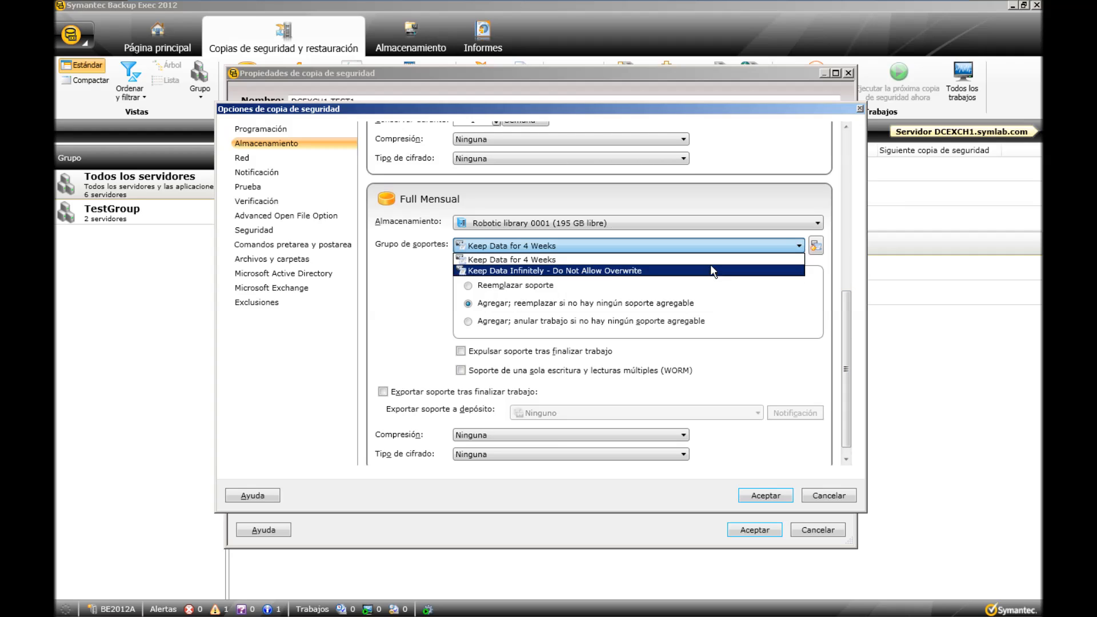
click(803, 225)
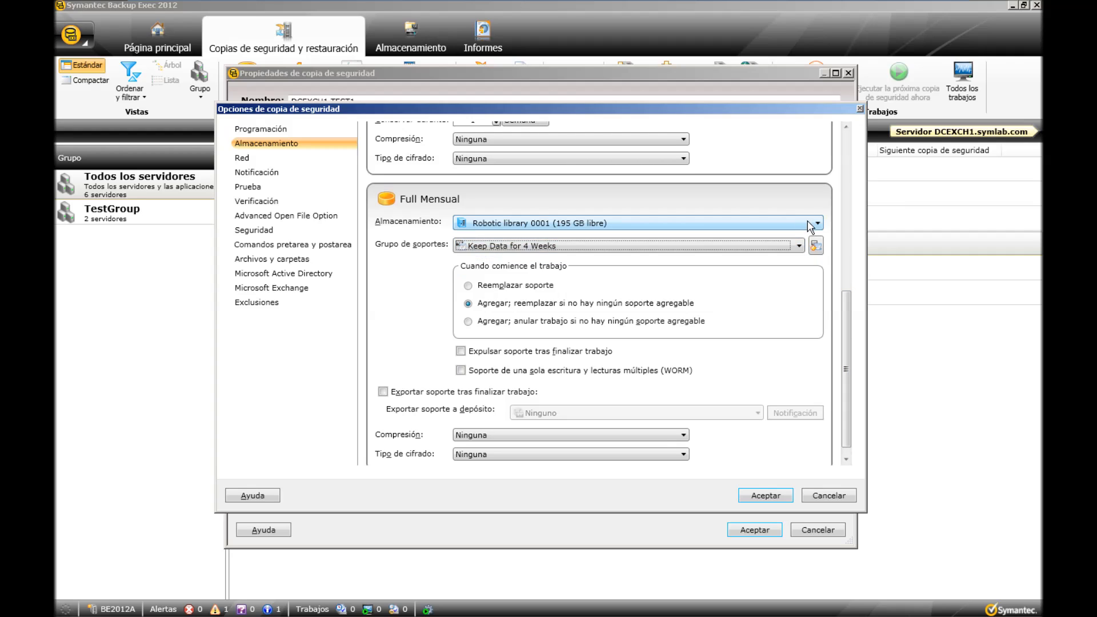
Set the Full Mensual storage back to Disco dedup and its retention period to 1 Año.
click(816, 222)
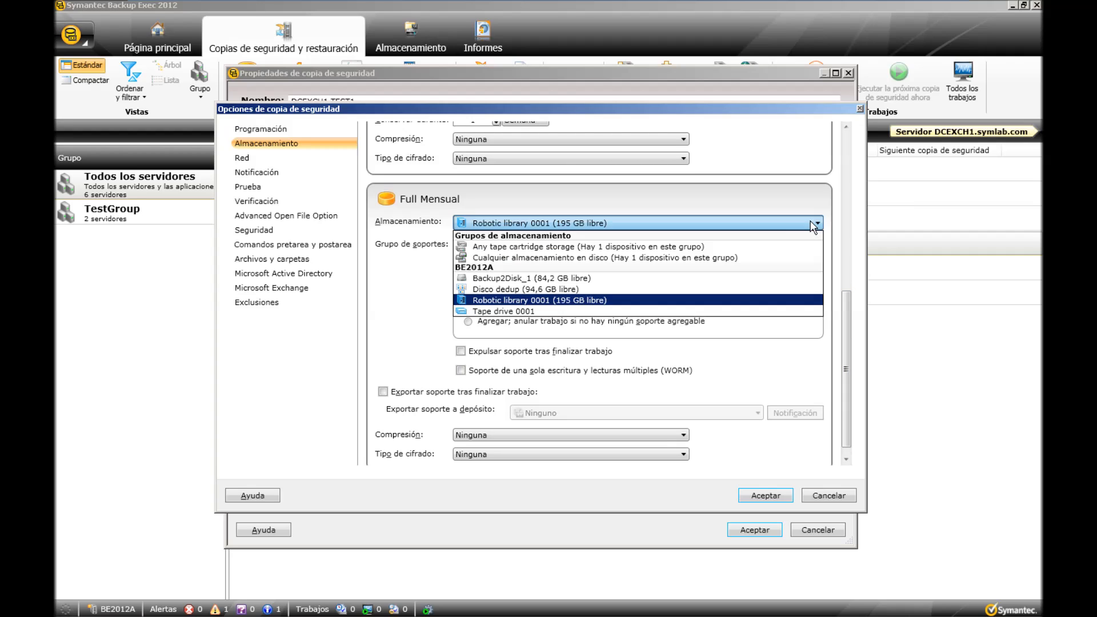
click(638, 290)
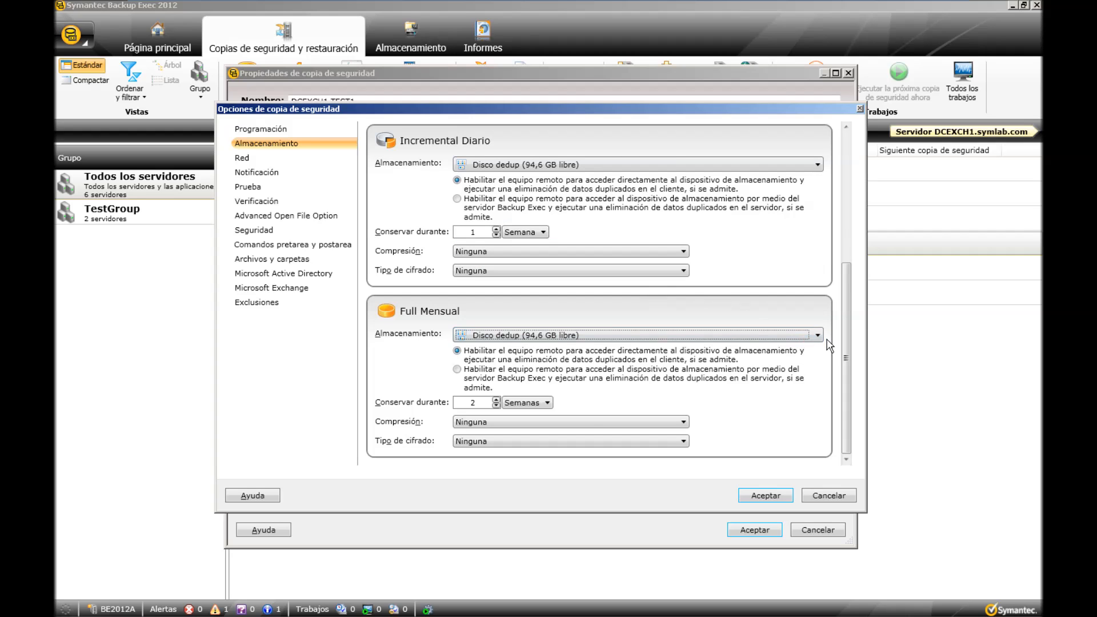
click(497, 405)
click(539, 404)
click(514, 443)
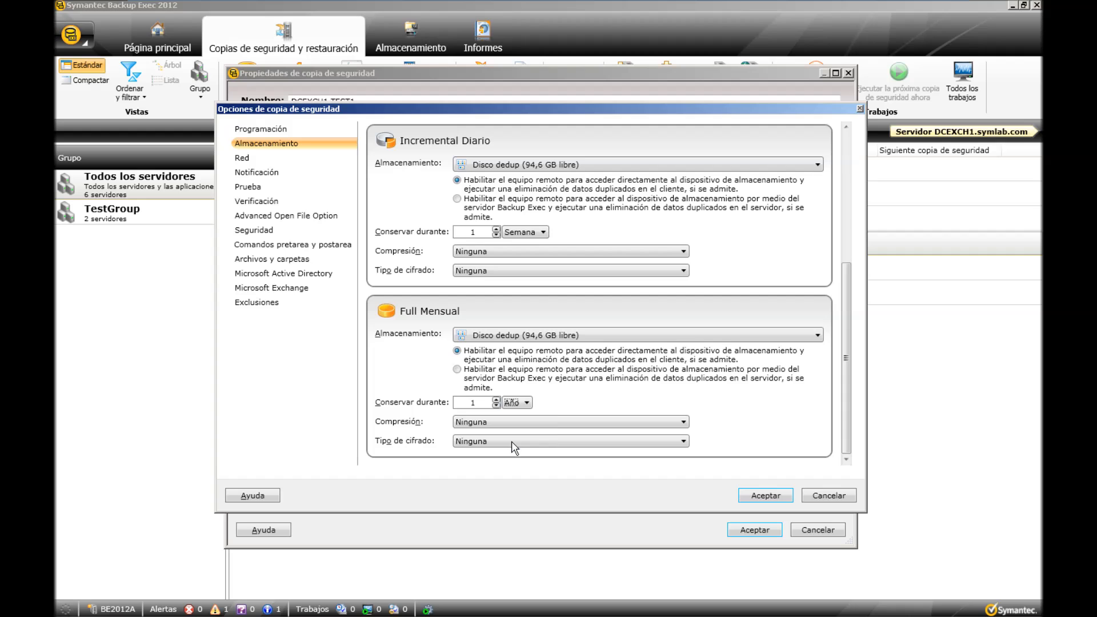
drag(846, 378, 851, 225)
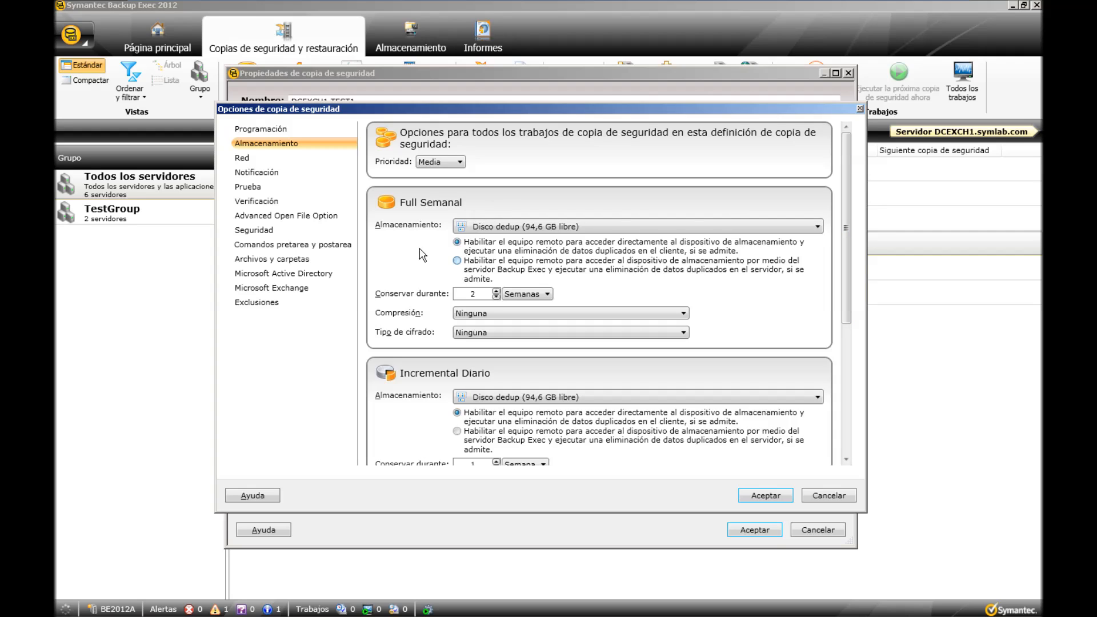
Check the available network interfaces and protocols, keeping any available one for both, and open the notification settings.
click(242, 159)
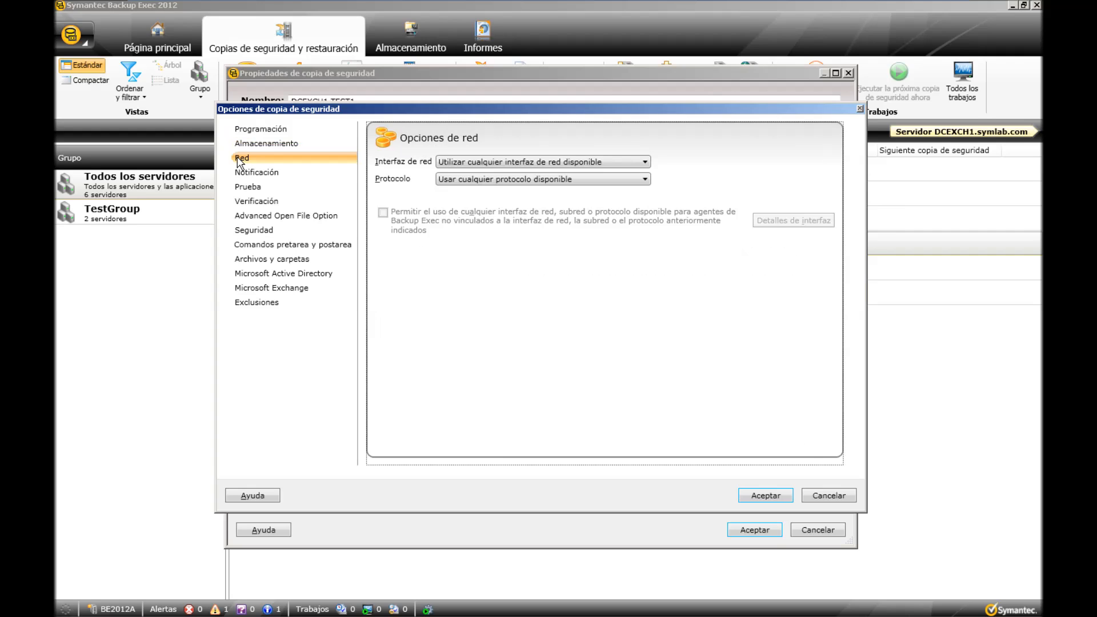
click(554, 162)
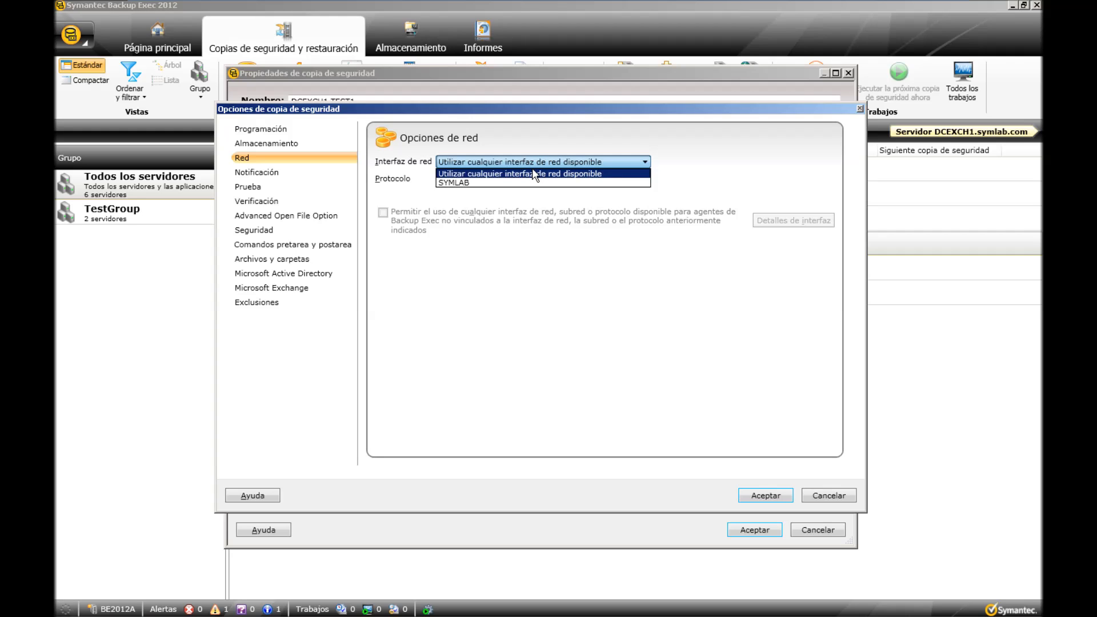
click(533, 172)
click(517, 179)
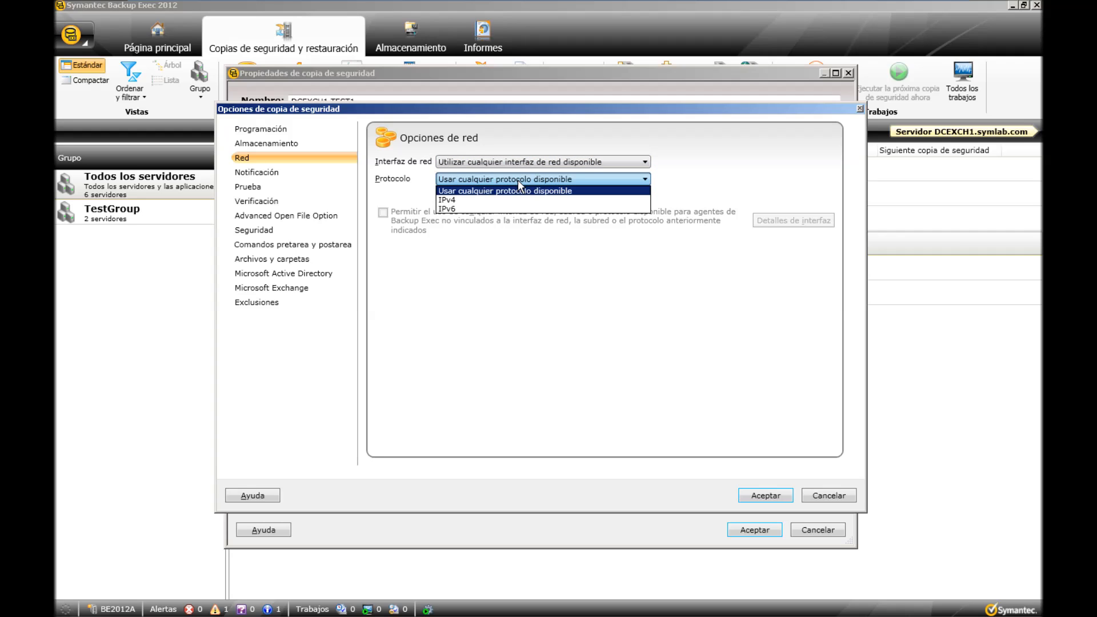
click(517, 180)
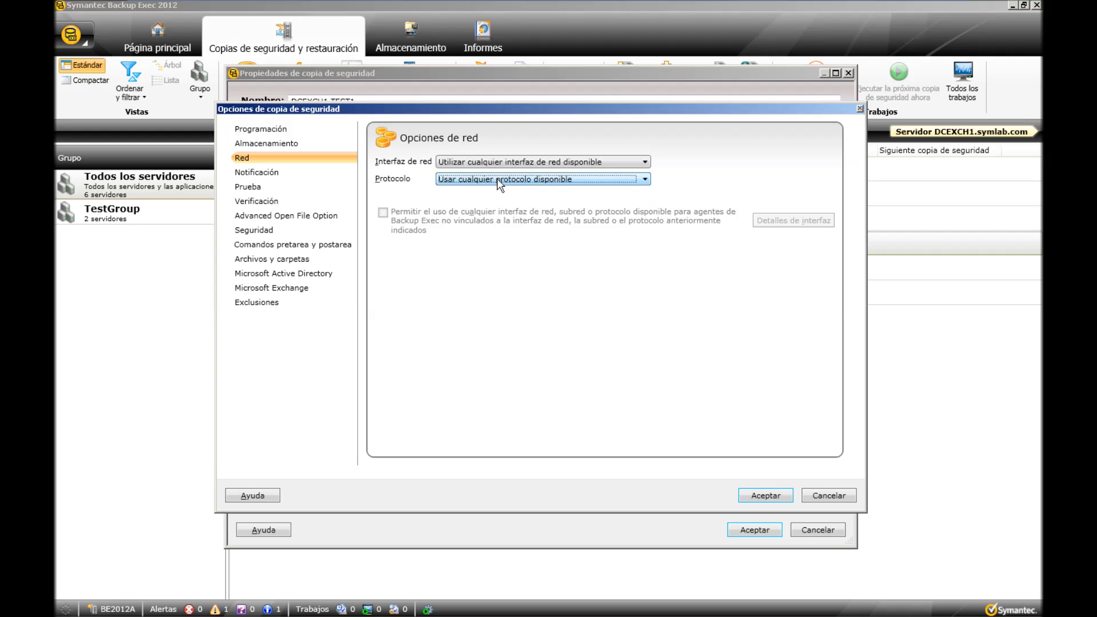
click(263, 173)
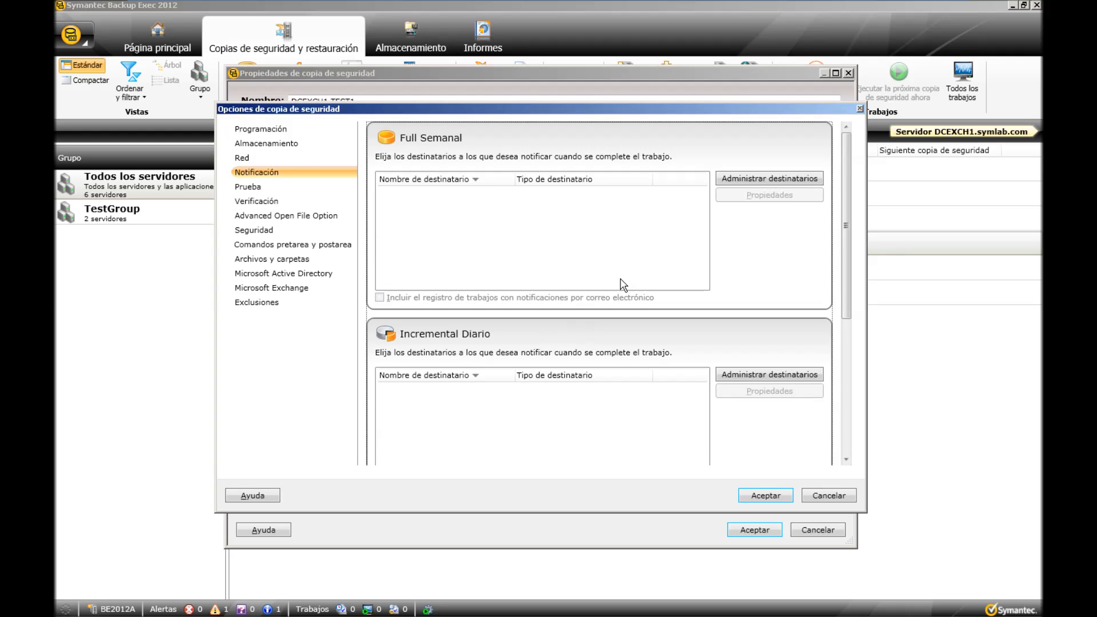
Check how notification recipients are added for the Full Semanal job and what the e-mail and text message configuration asks for.
click(743, 179)
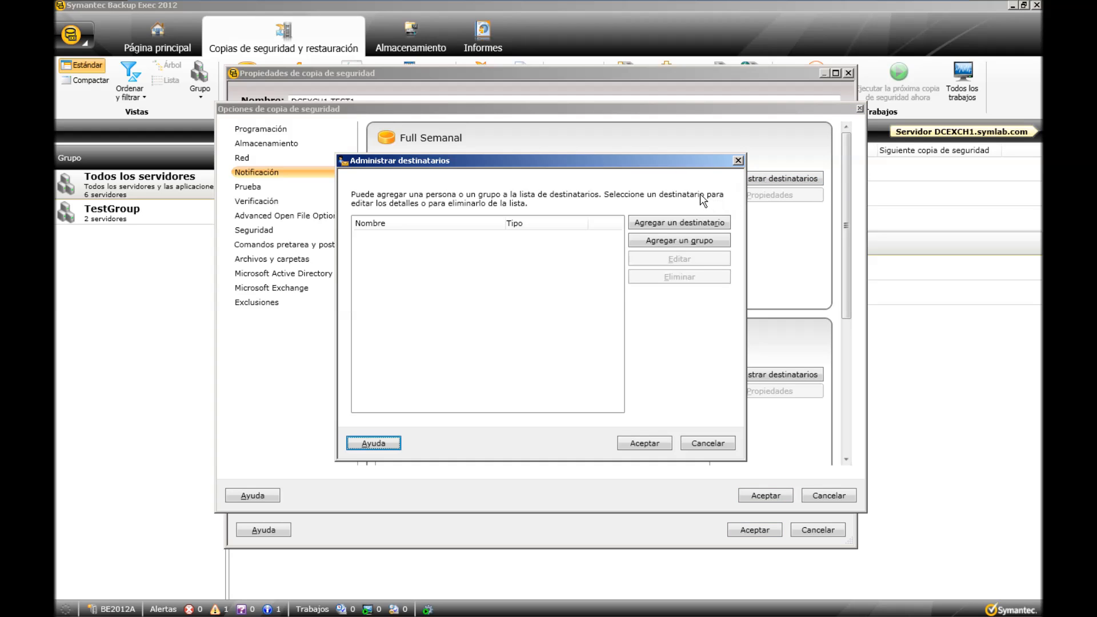
click(663, 225)
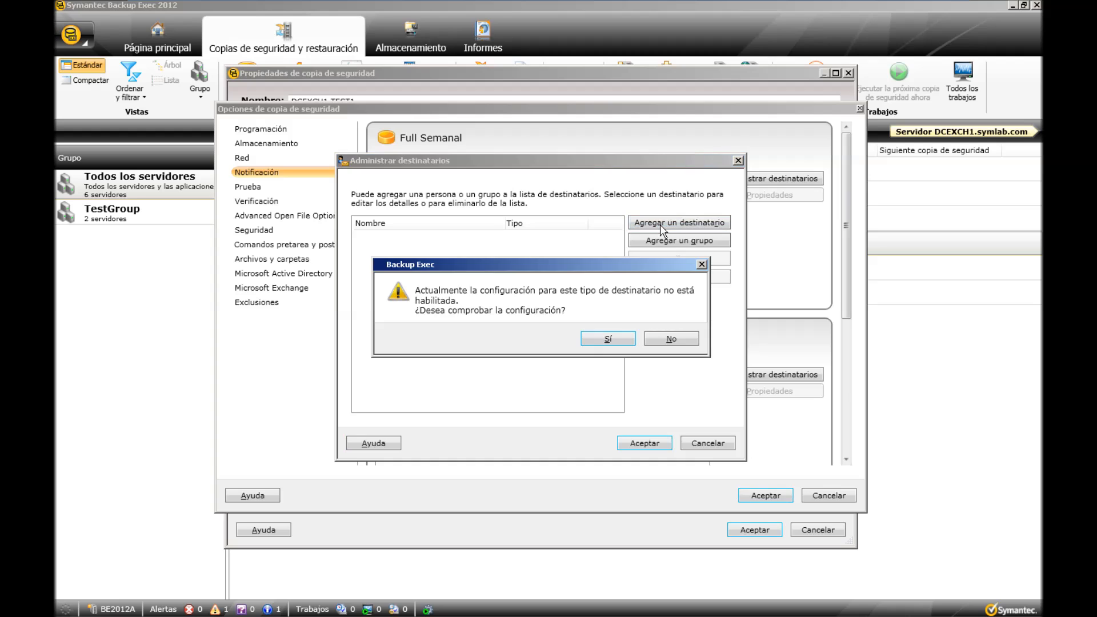
drag(583, 273, 581, 246)
click(601, 312)
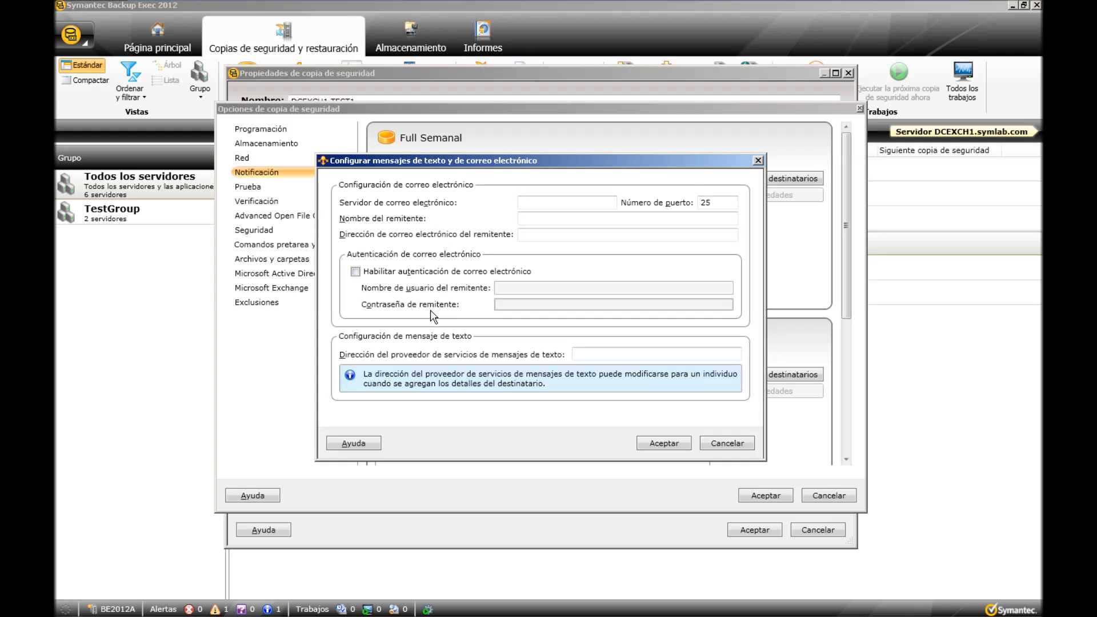
click(723, 441)
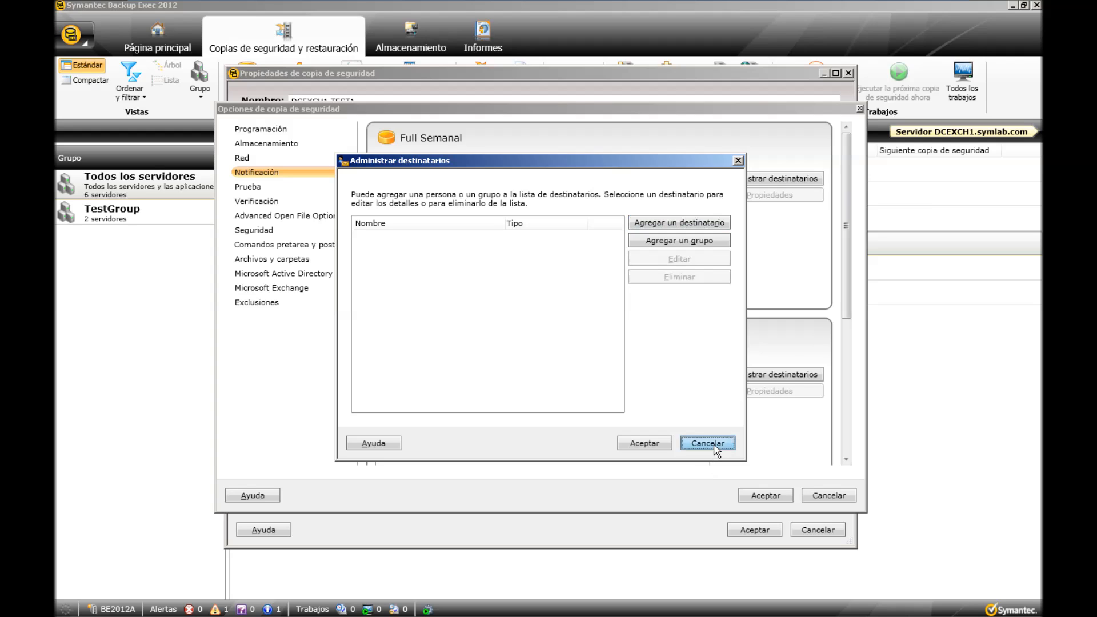
click(713, 443)
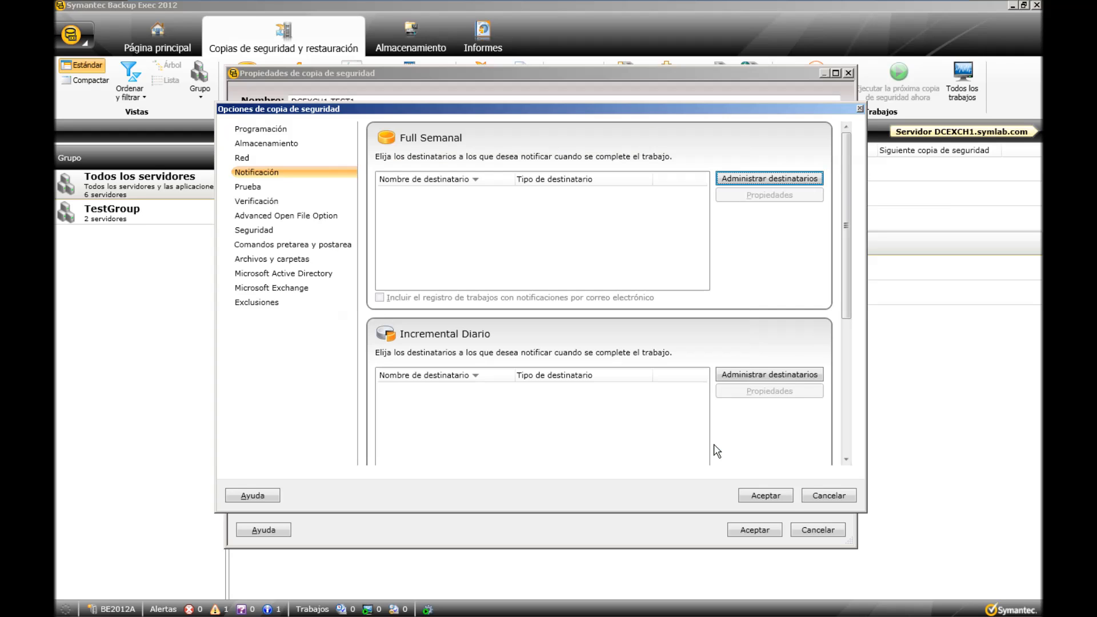
Review the test run options and set Full Semanal to verify data after the job finishes, as a separate job.
click(250, 189)
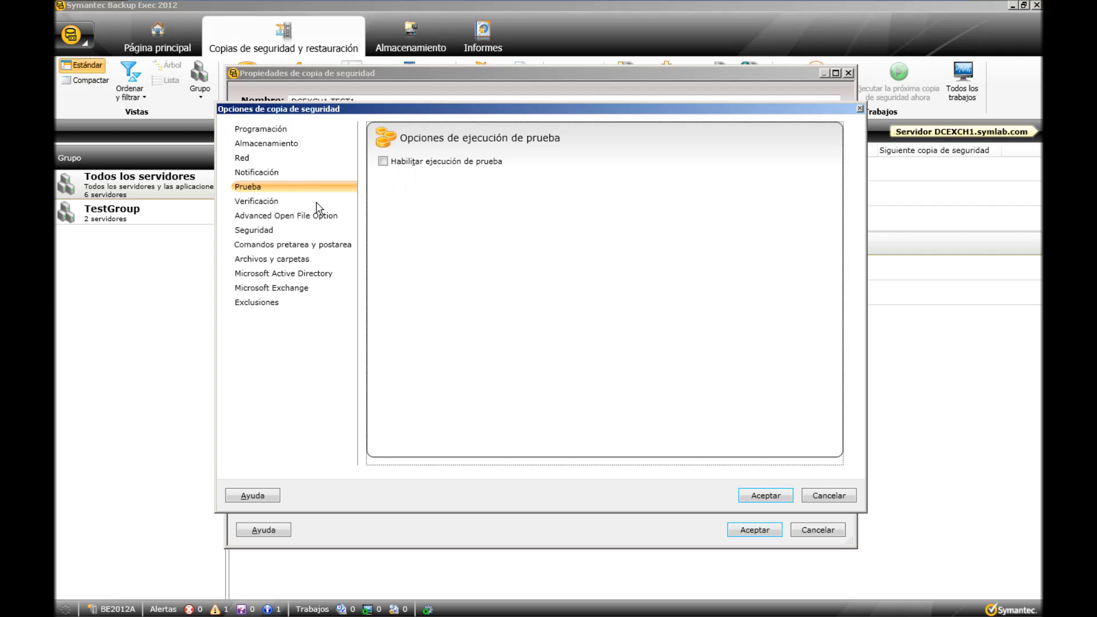
click(271, 204)
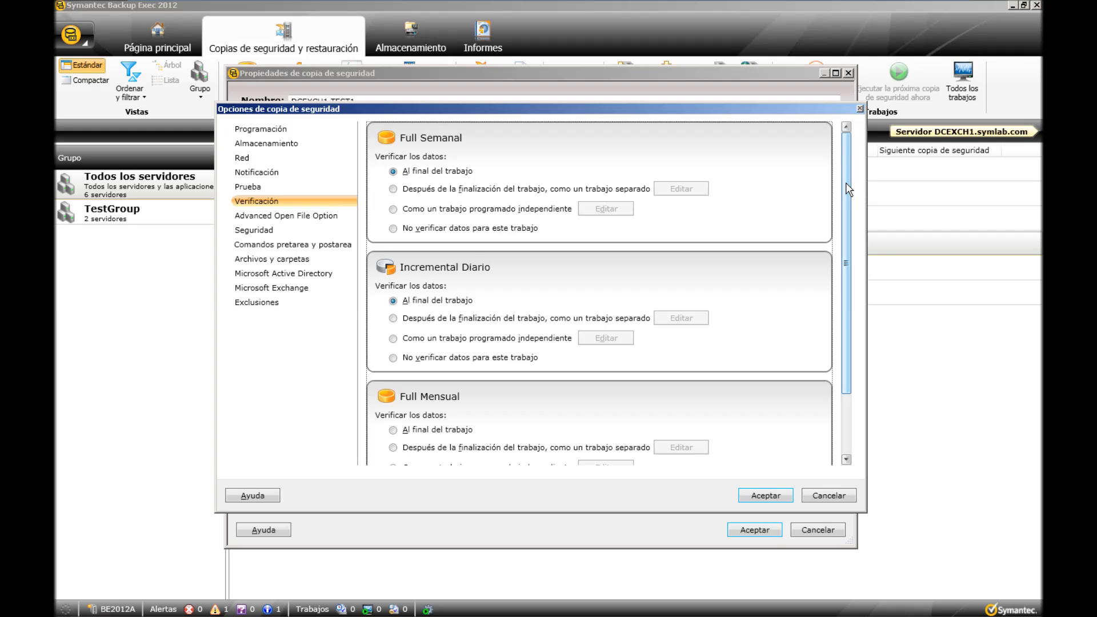
drag(846, 183, 851, 162)
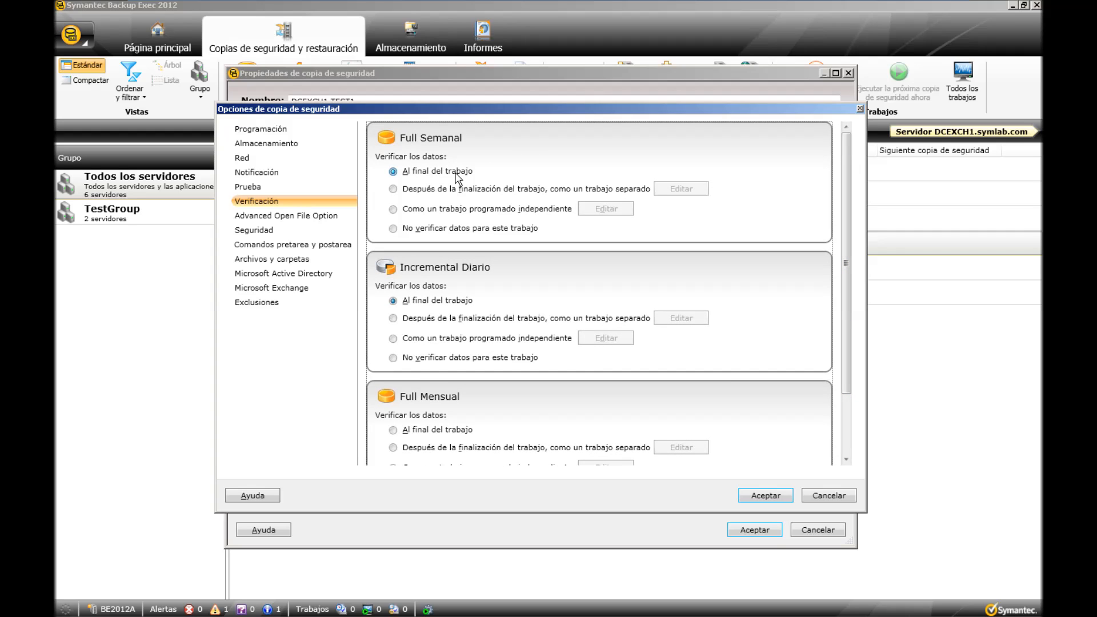
click(393, 189)
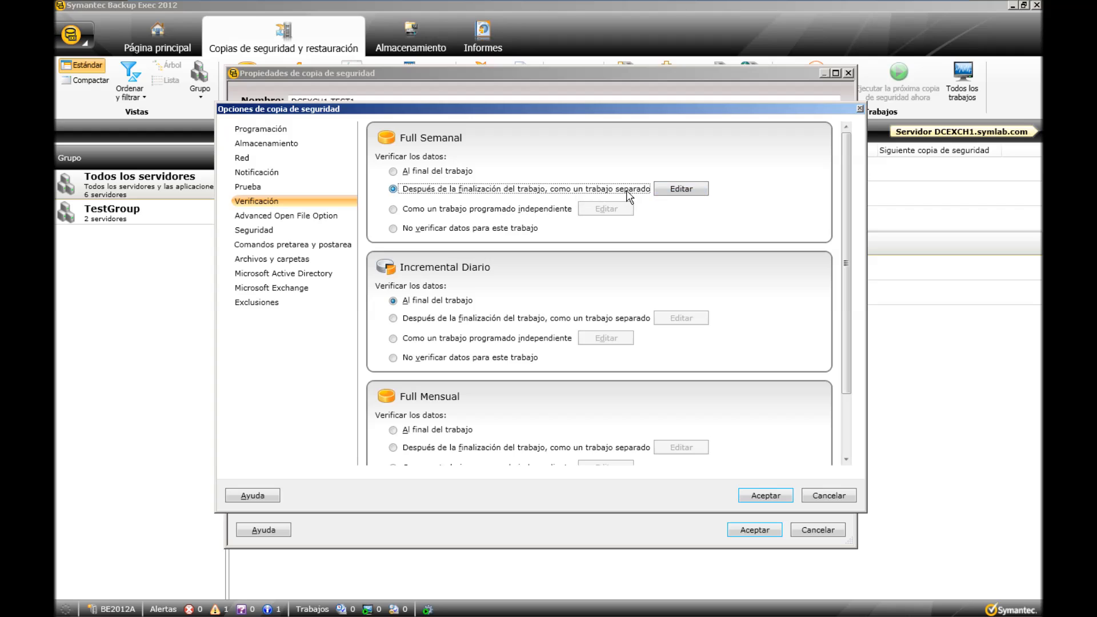
Check the schedule and notification options of the Full Semanal verification job.
click(669, 193)
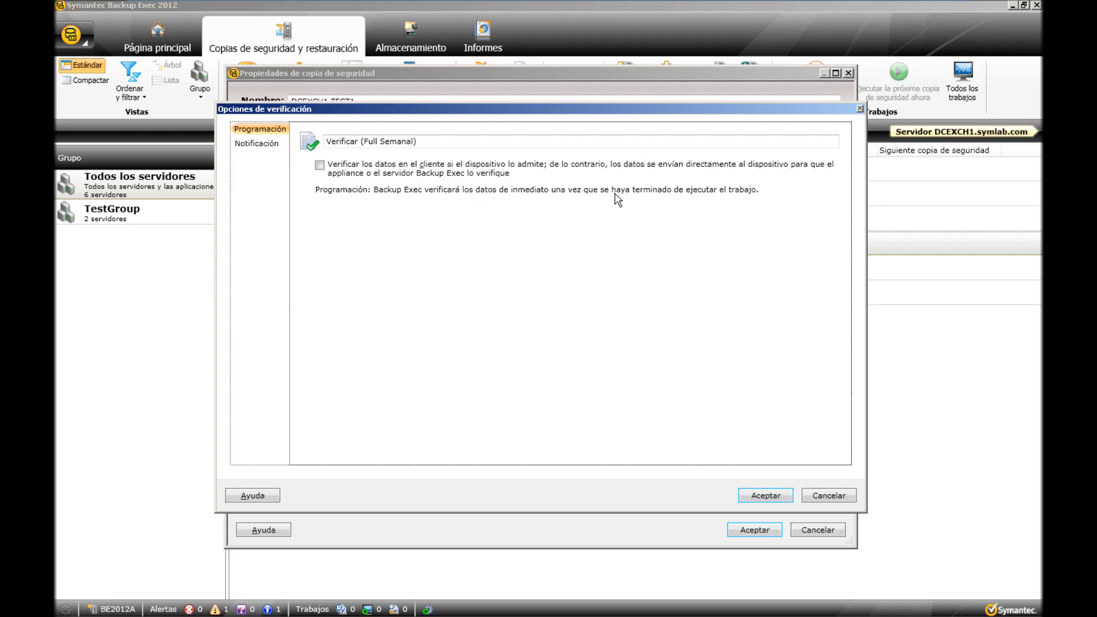
click(247, 145)
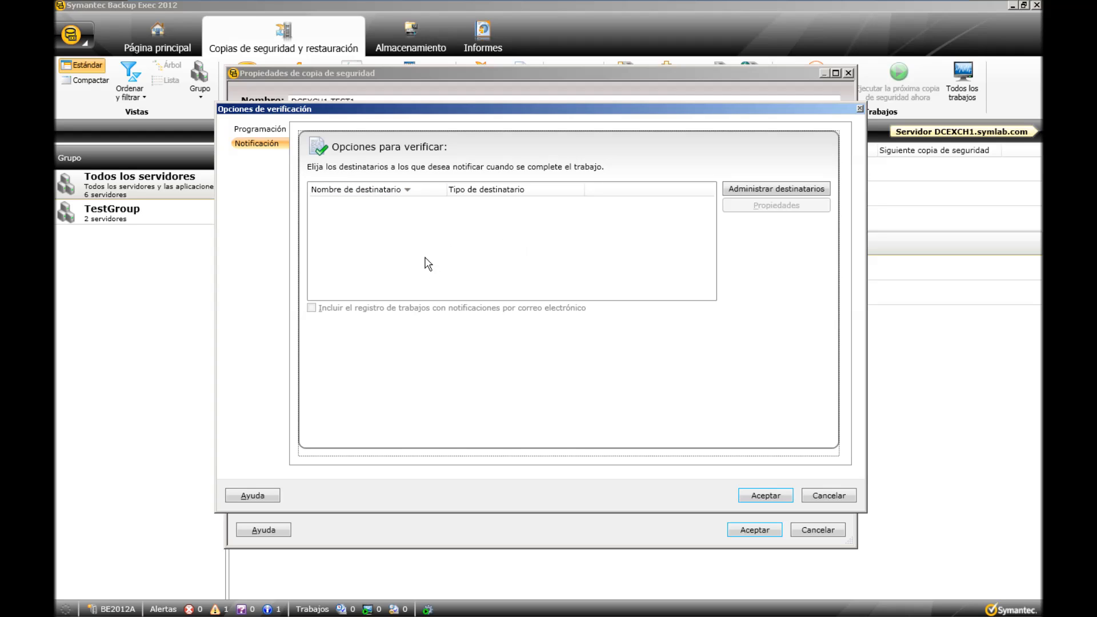
click(277, 133)
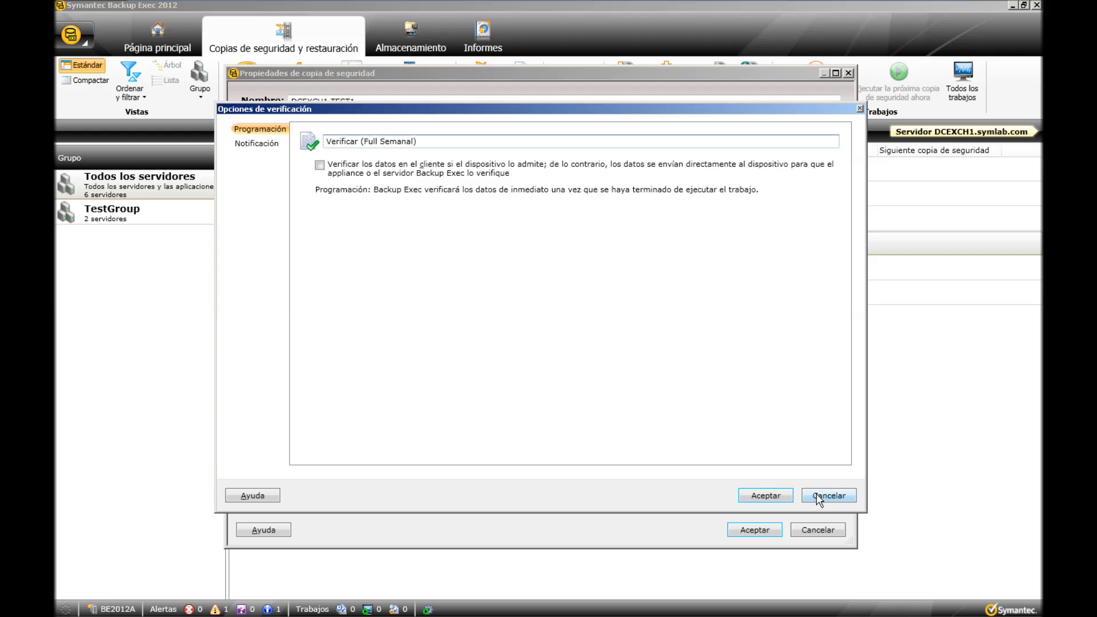
click(789, 497)
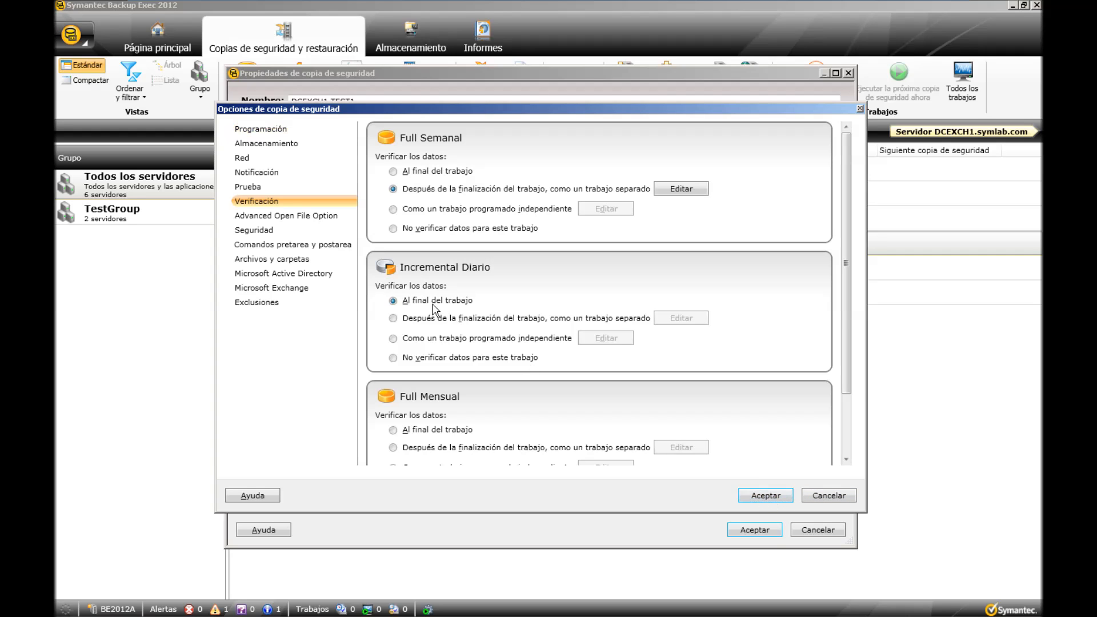
Set the Incremental Diario and Full Mensual jobs to verify data after the job finishes, as a separate job.
click(393, 318)
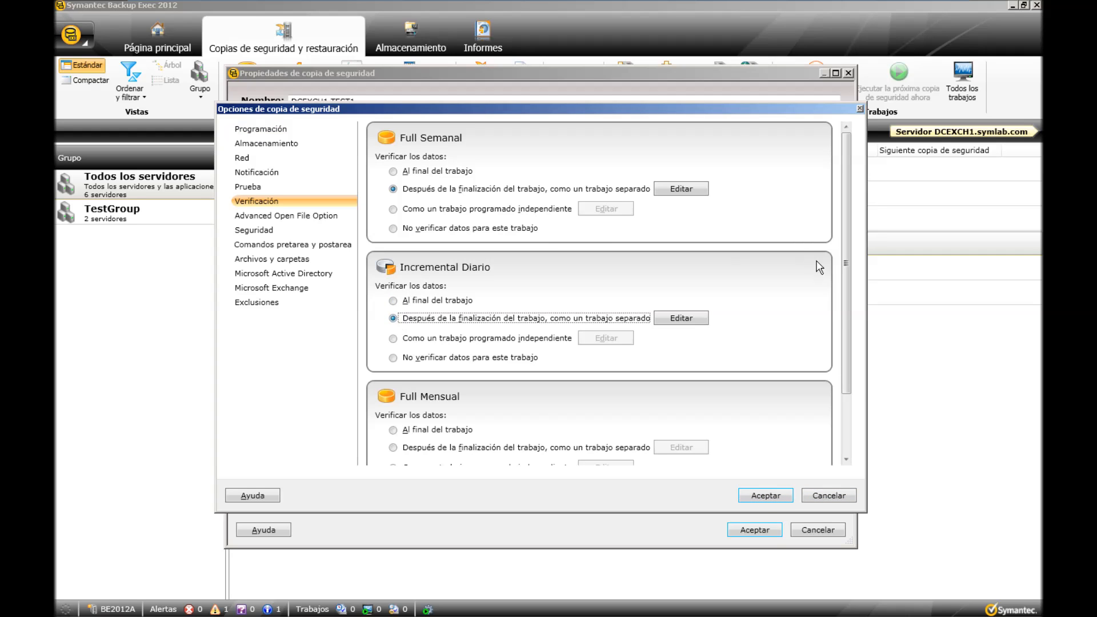
drag(846, 268, 846, 306)
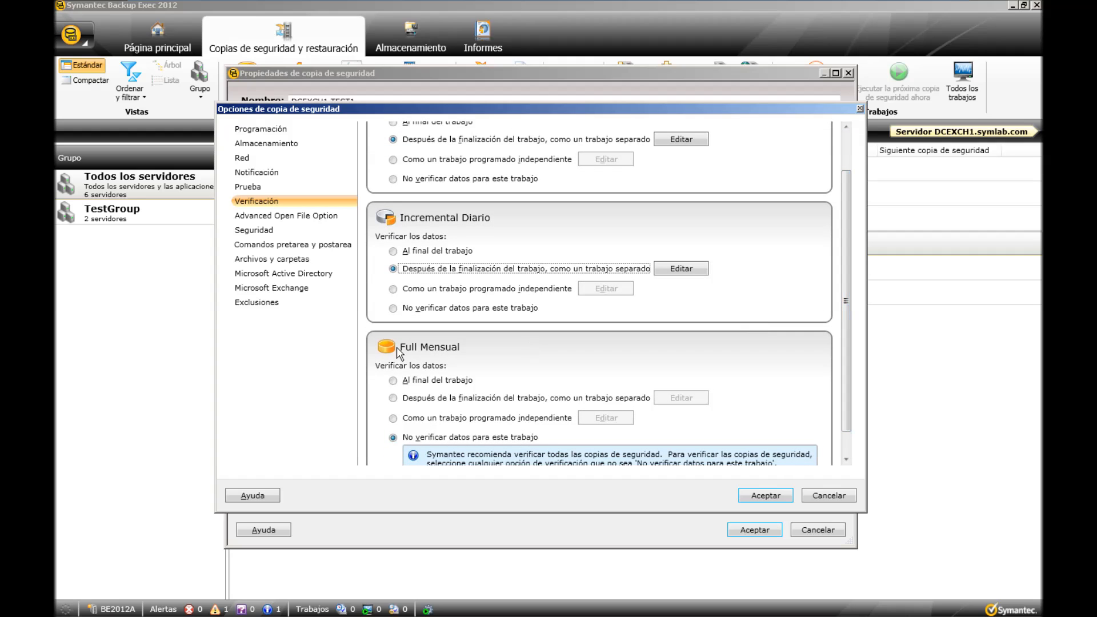
click(394, 398)
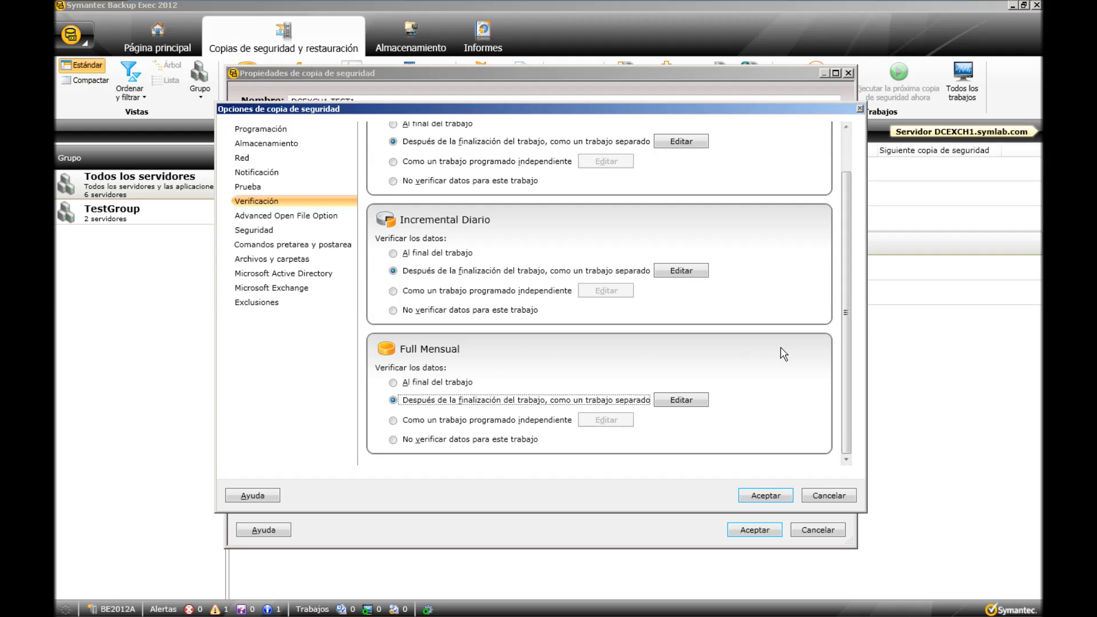
drag(845, 312, 846, 269)
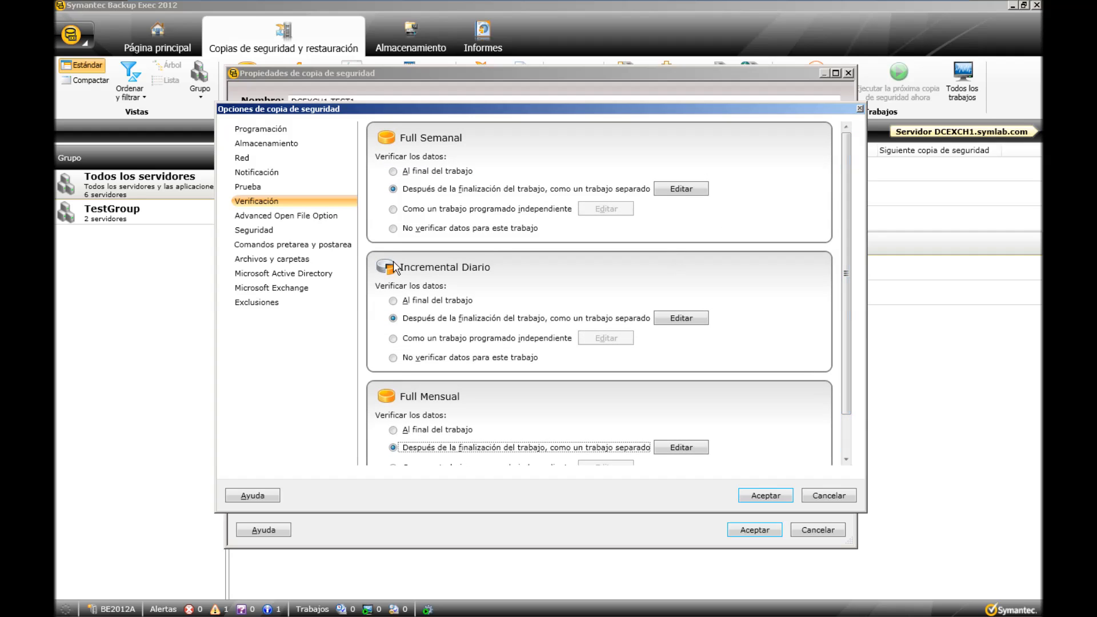
Review the Advanced Open File options and enable an immediate Full Semanal backup when Symantec ThreatCon reaches Nivel 4: Extremo.
click(318, 217)
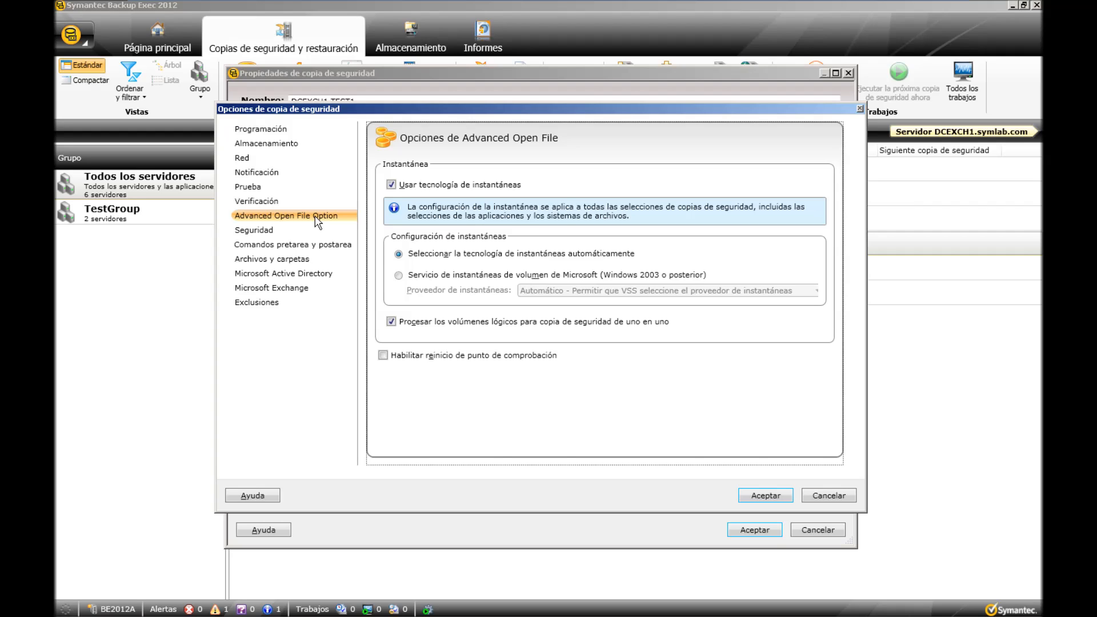
key(Down)
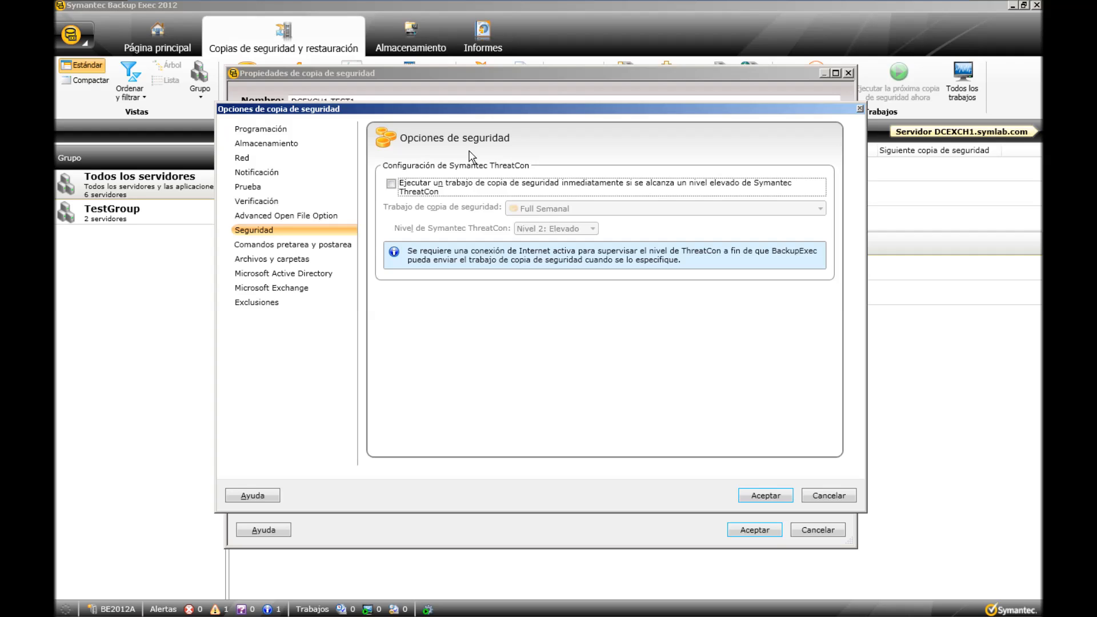
click(391, 183)
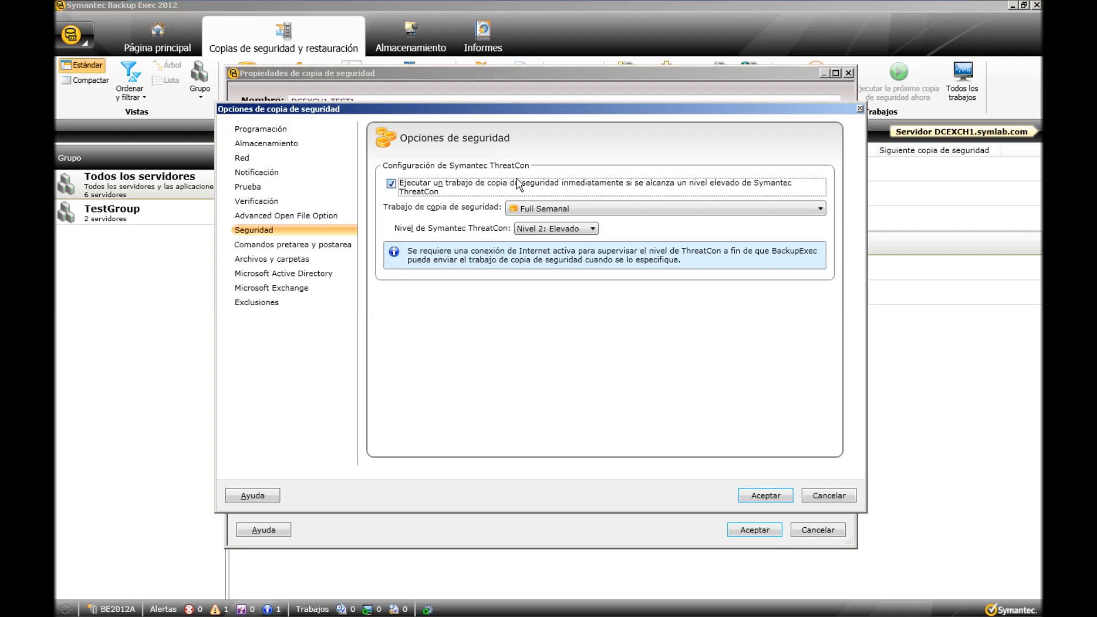
click(582, 230)
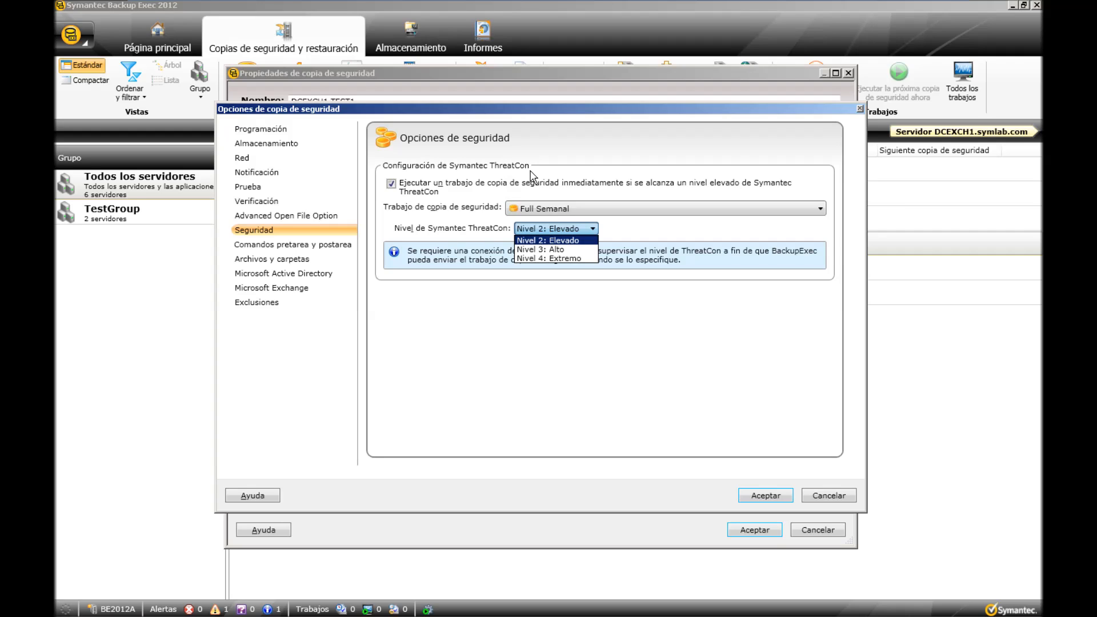
click(552, 250)
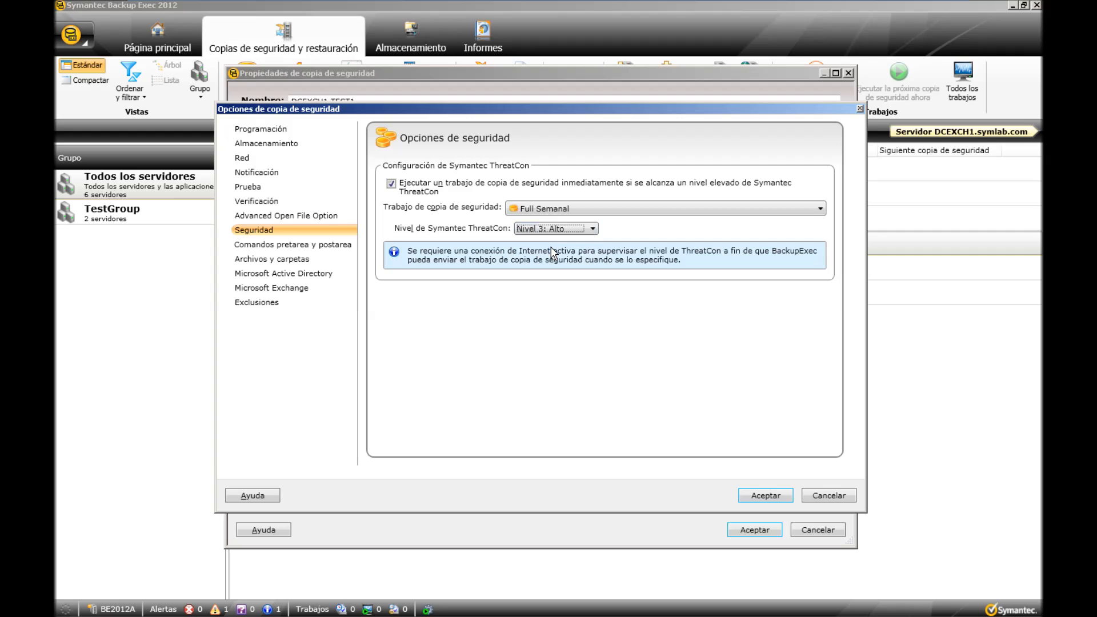
click(564, 227)
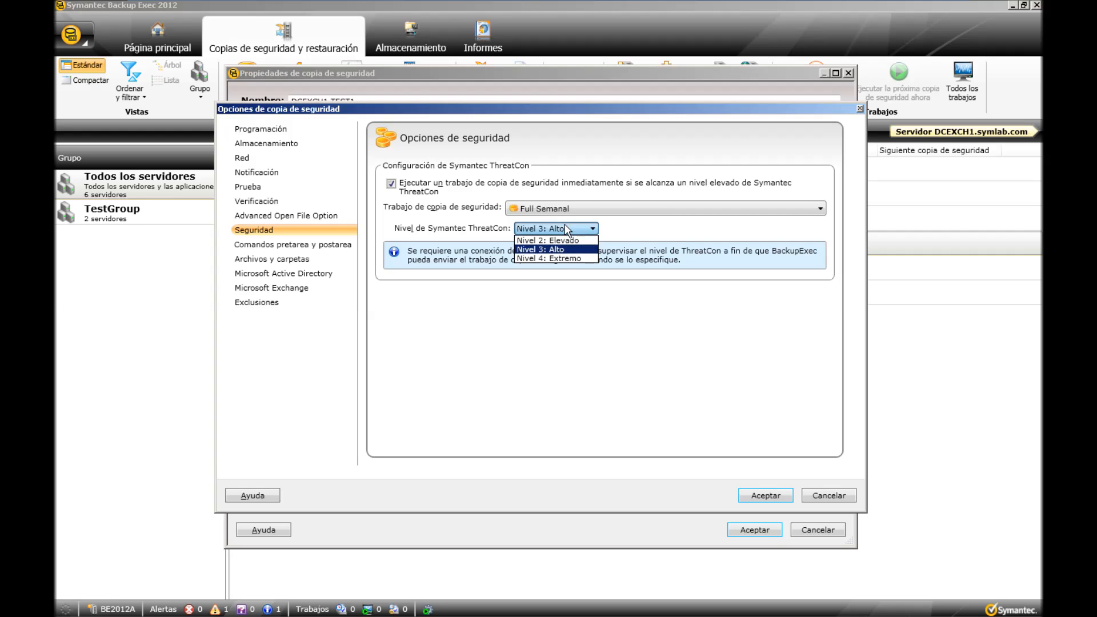
click(559, 258)
Try wsw as the command to run before the Full Semanal backup and clear it again.
click(317, 246)
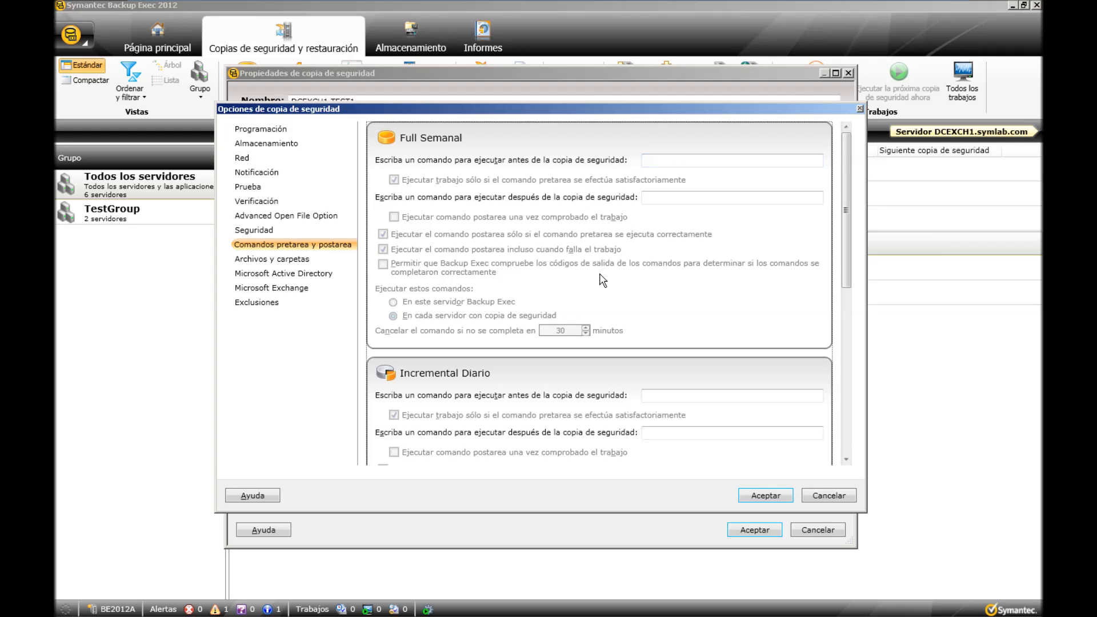
click(678, 161)
text(wsw)
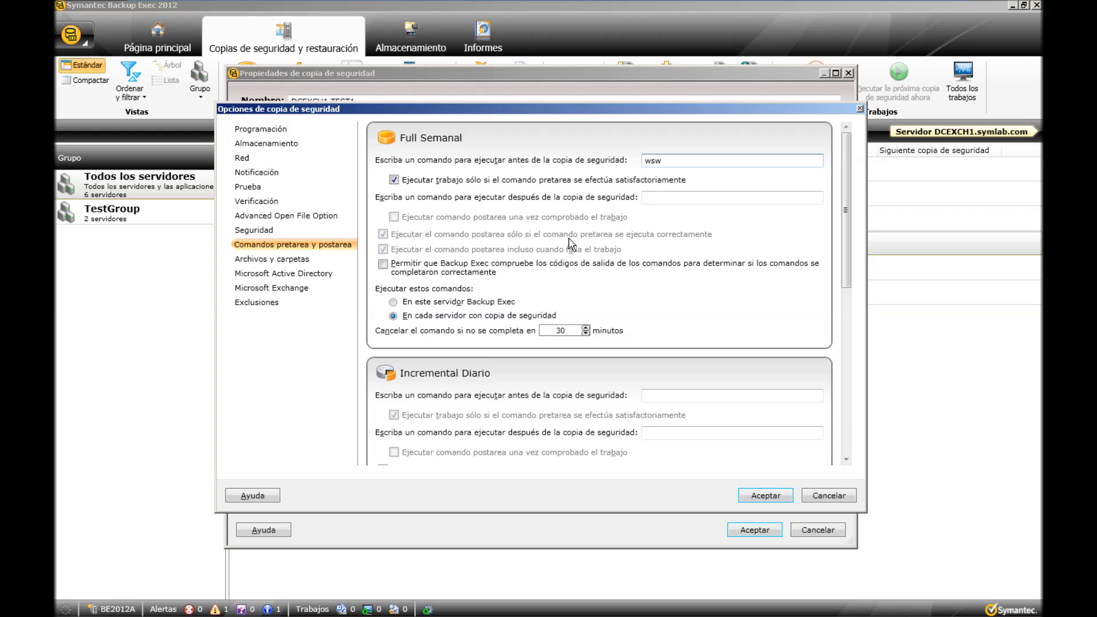
key(BackSpace)
key(BackSpace)
key(BackSpace)
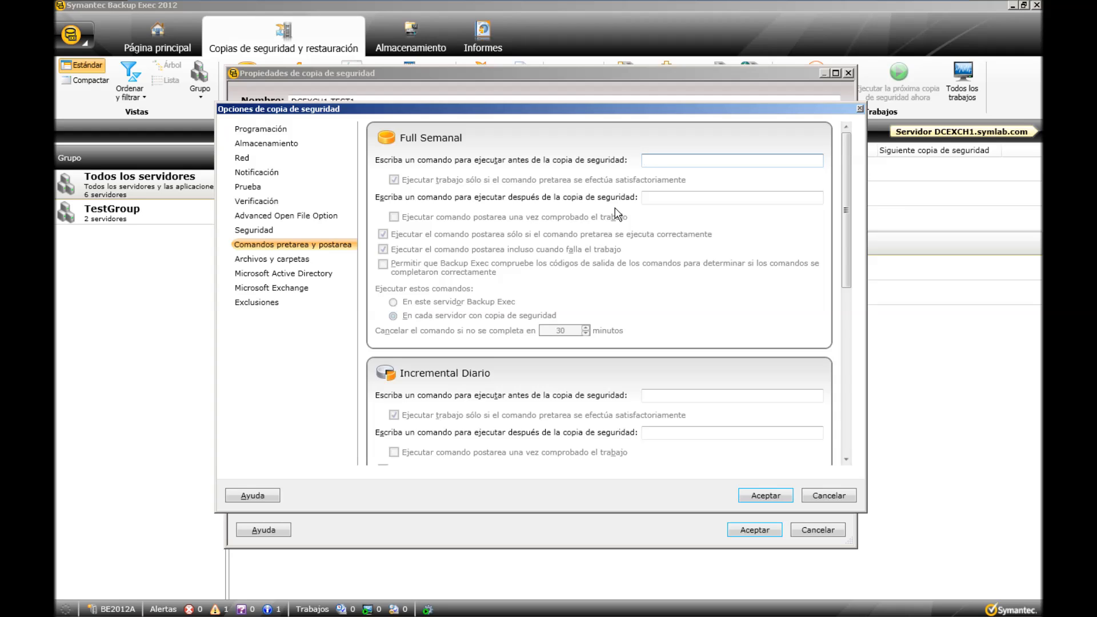
Check the available file backup methods in the files and folders options, keeping Por hora de modificación.
key(Down)
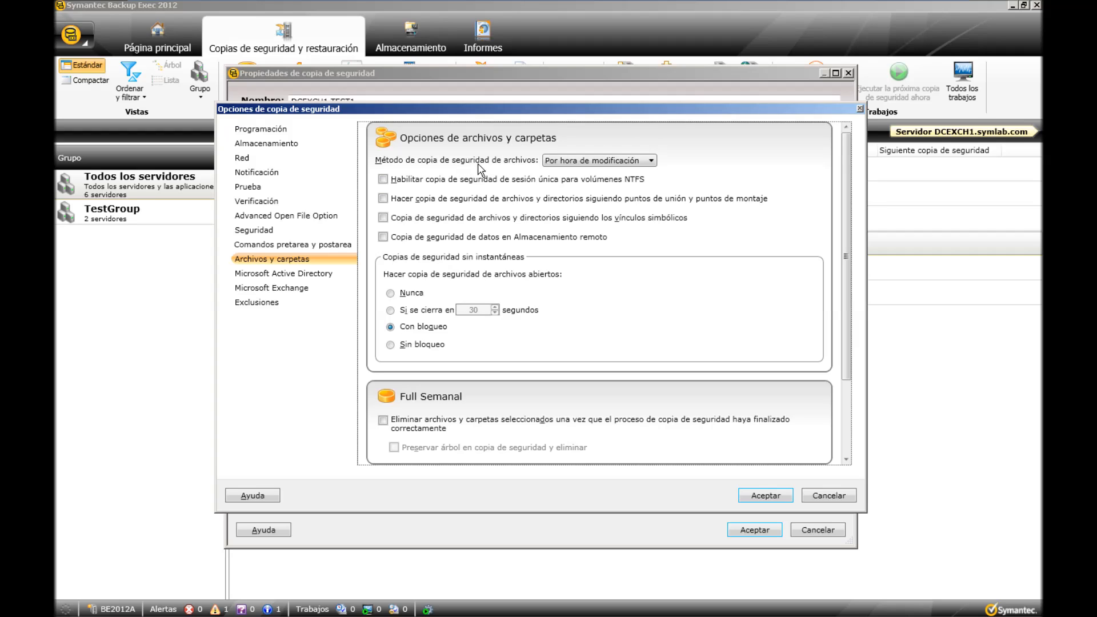
click(578, 165)
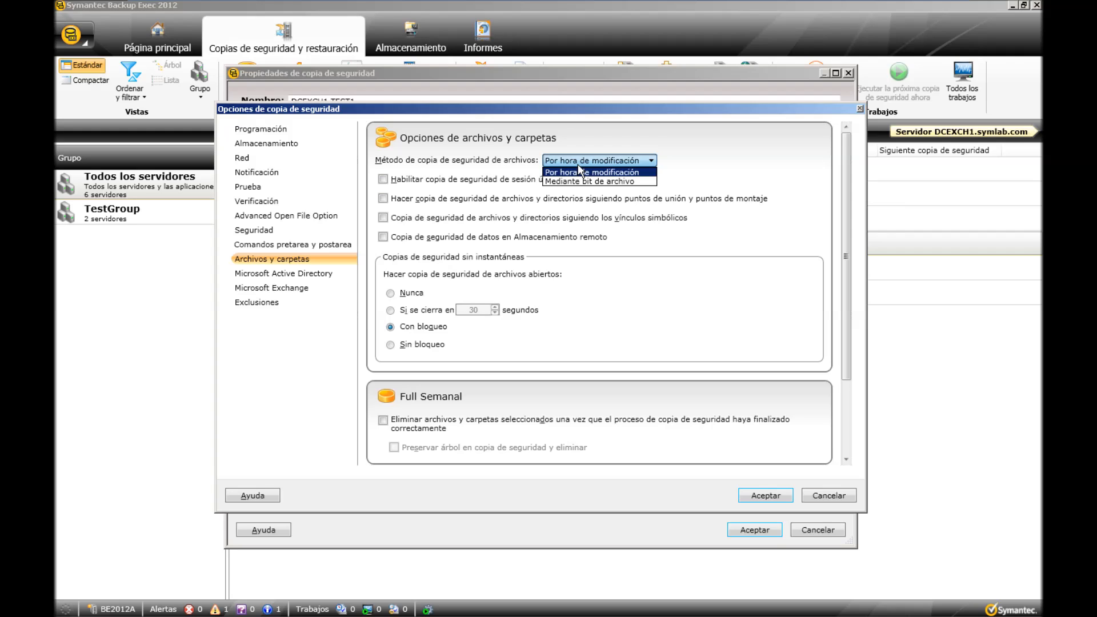
click(586, 162)
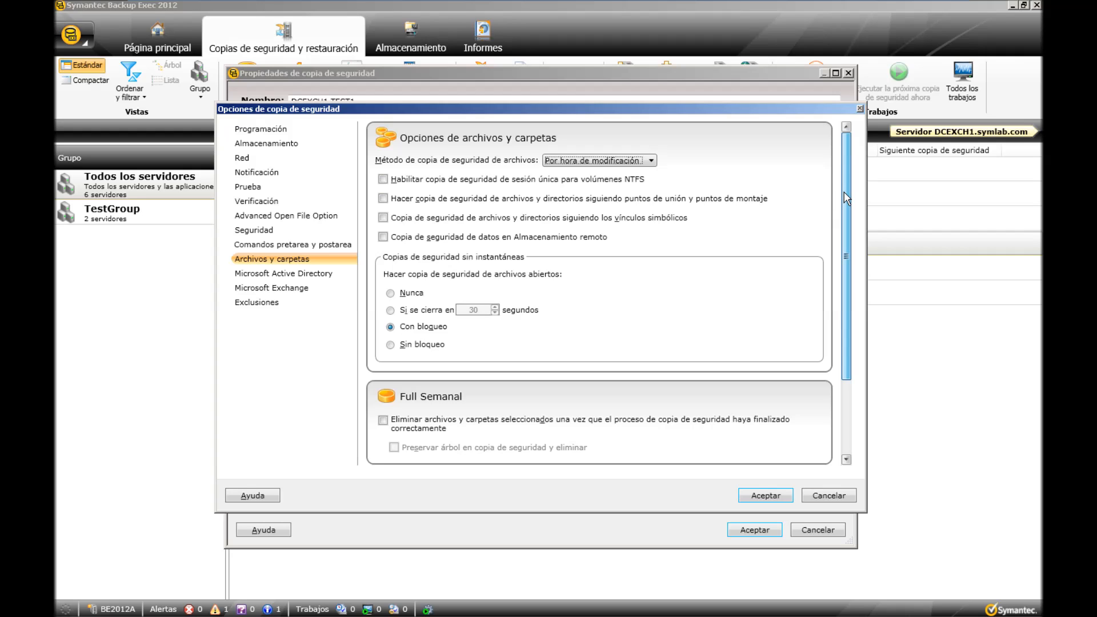
Try the Full Semanal option that deletes the selected files and folders once the backup finishes successfully.
drag(843, 192, 844, 284)
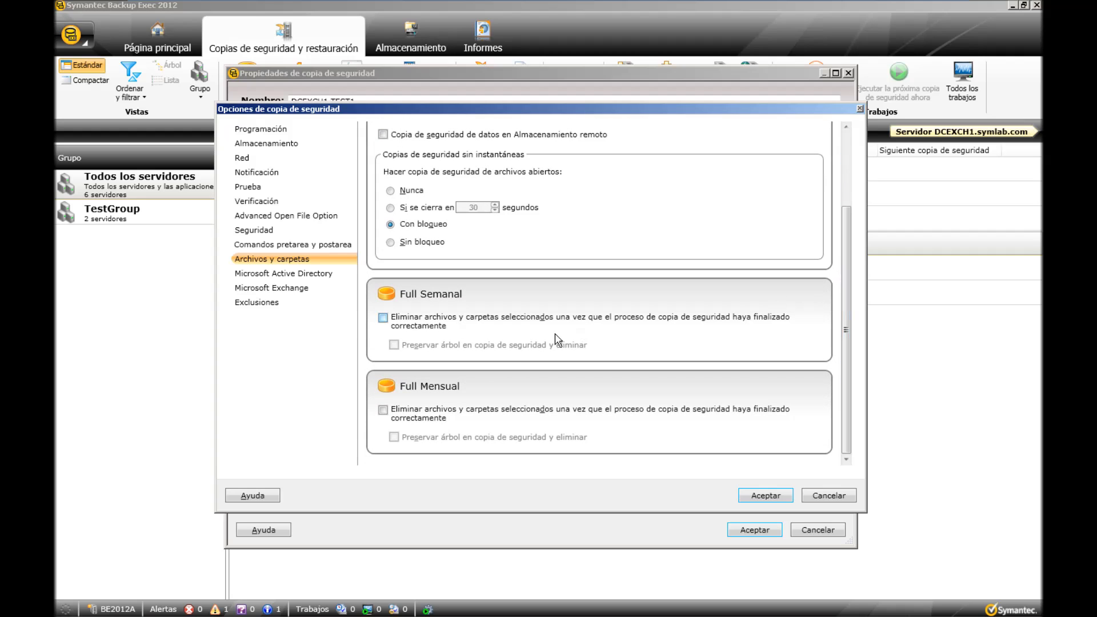
click(383, 318)
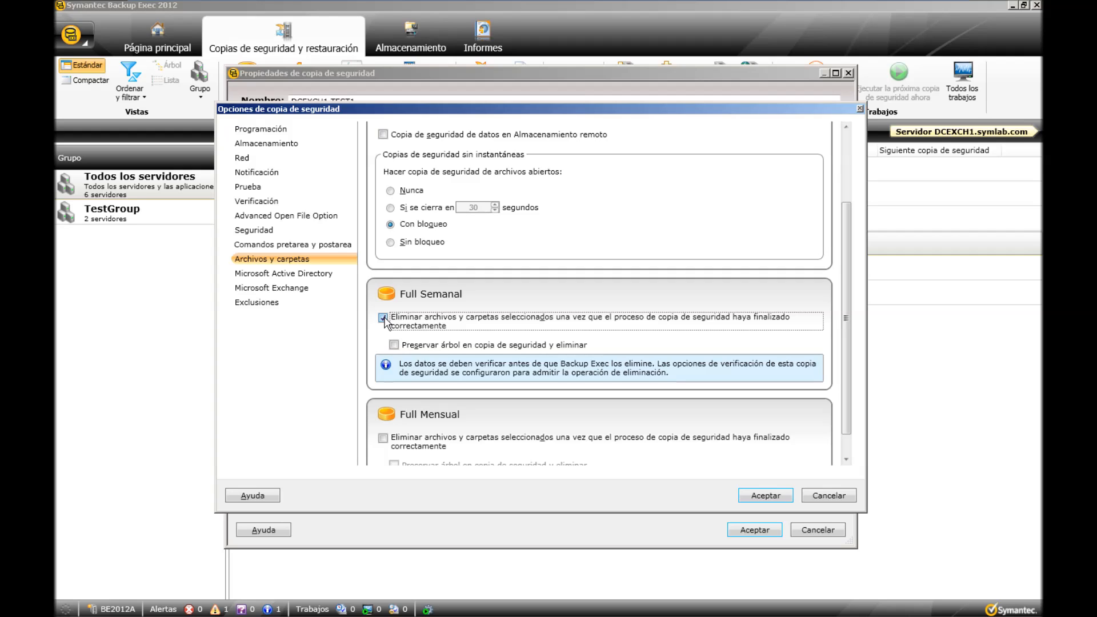
click(382, 318)
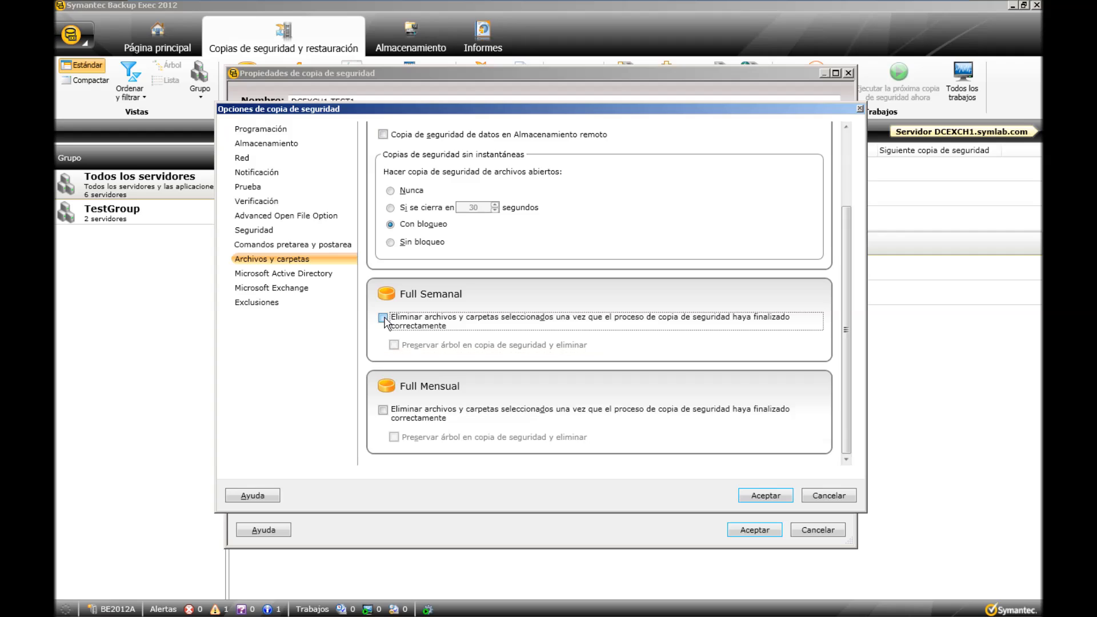
Review the Microsoft Active Directory and Microsoft Exchange backup options and open the exclusions.
click(303, 274)
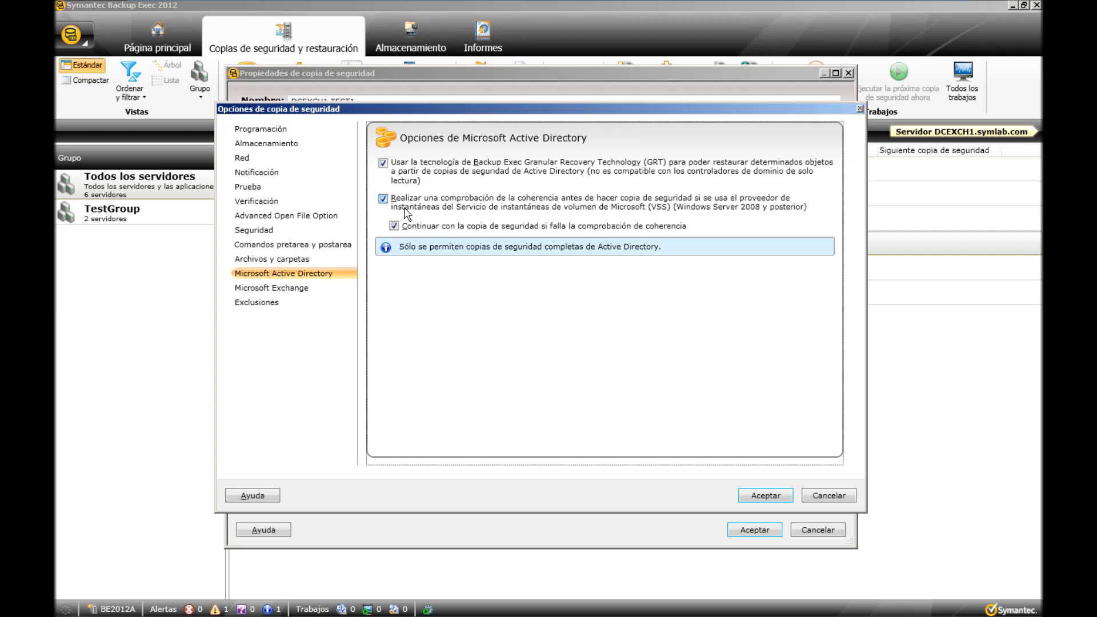
click(303, 288)
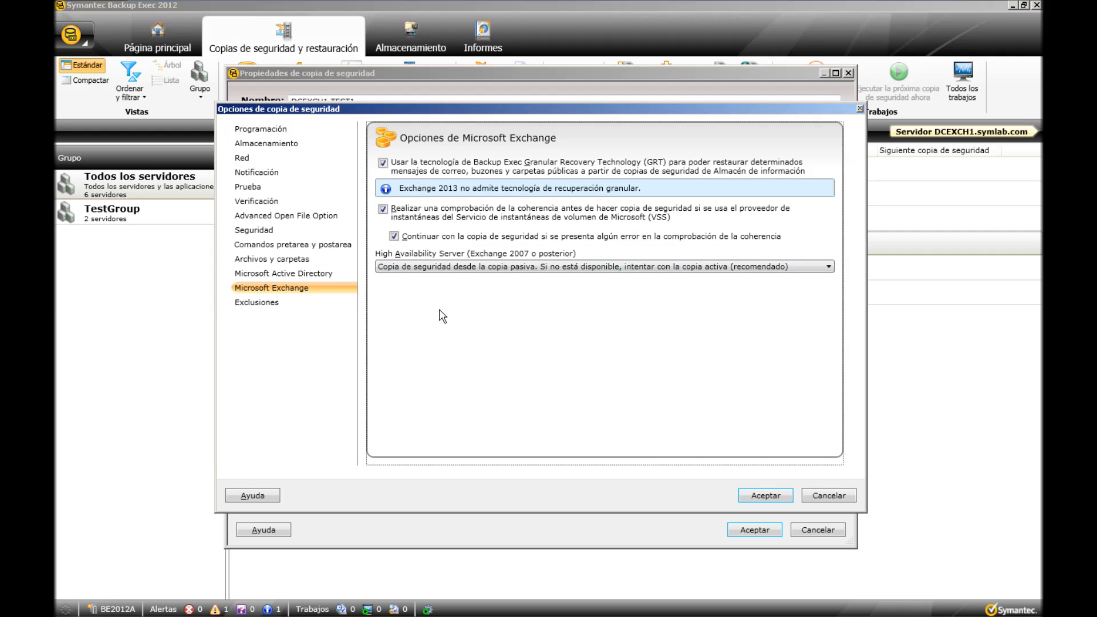
click(265, 303)
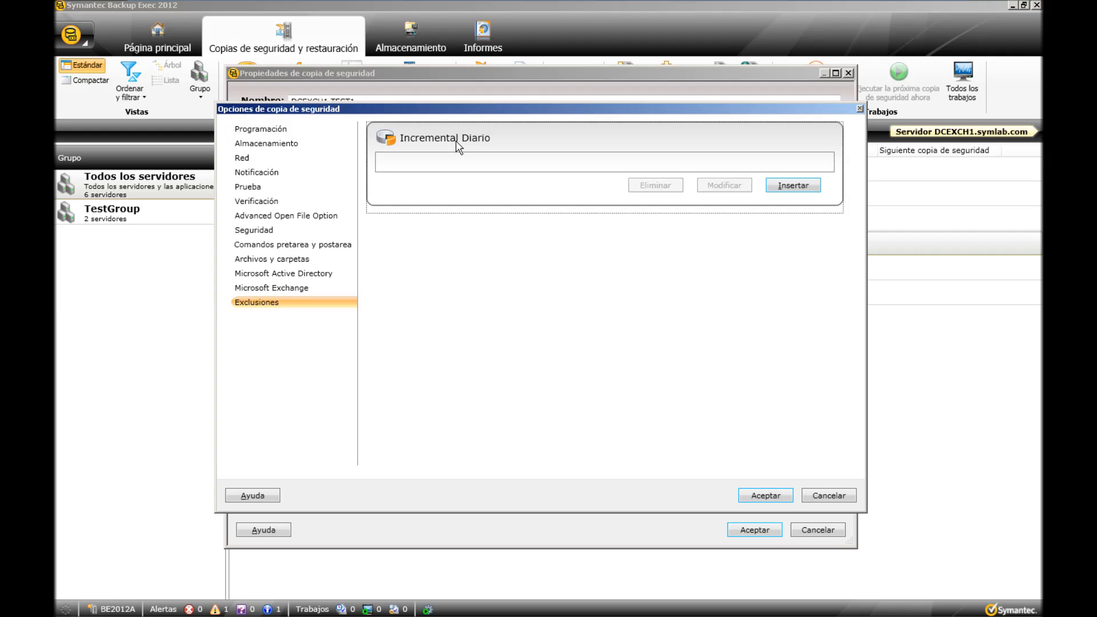
Check the criteria for excluding files and folders without adding an exclusion, and accept the backup options.
click(793, 186)
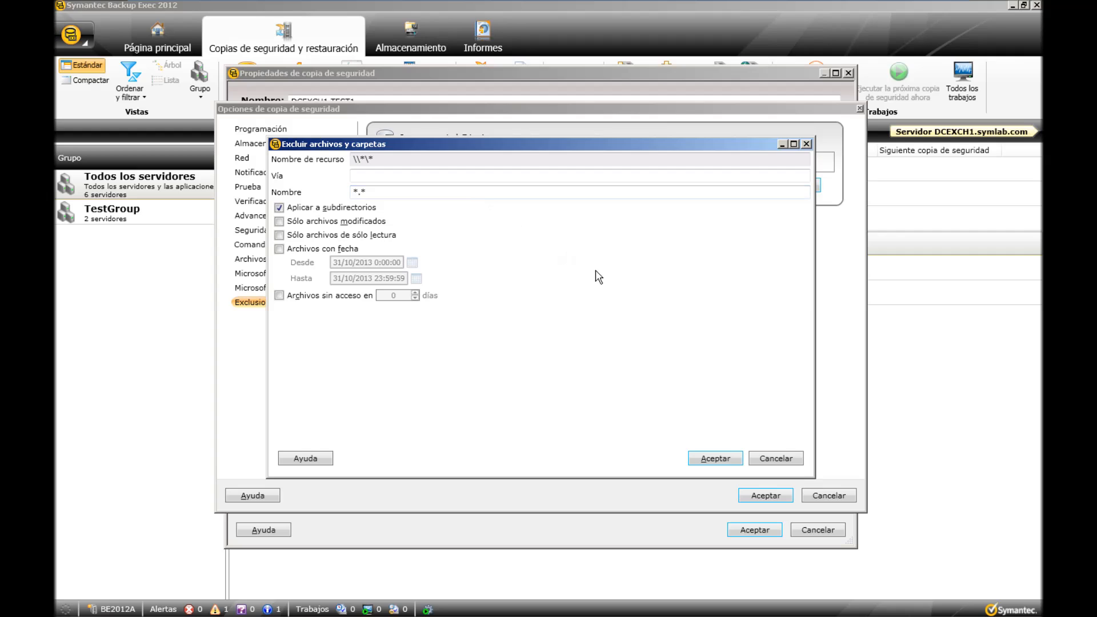
click(771, 460)
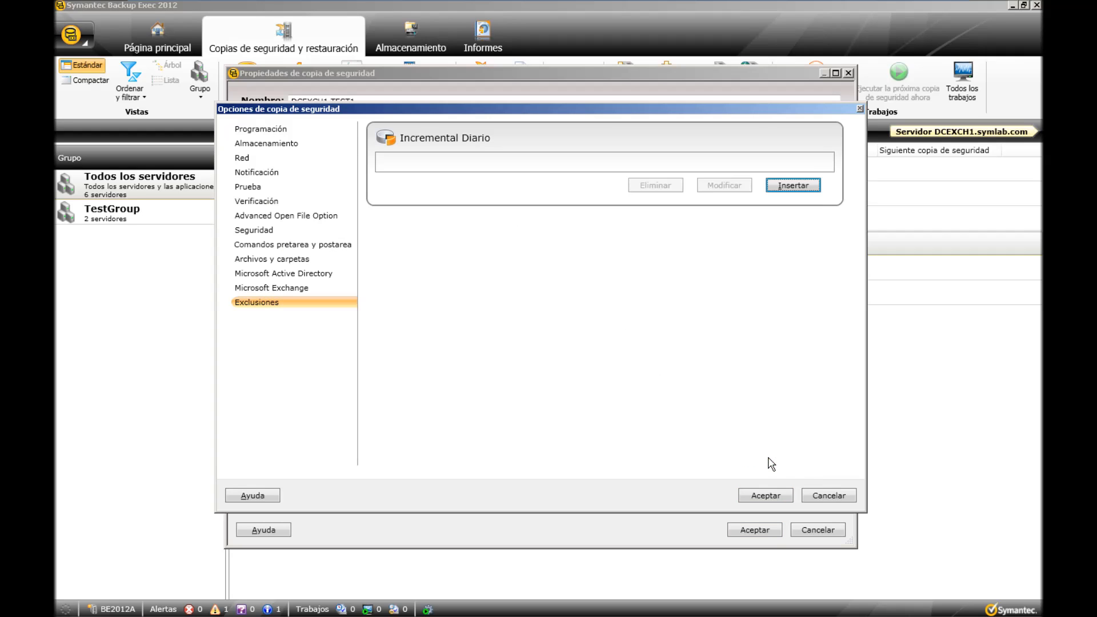
click(774, 496)
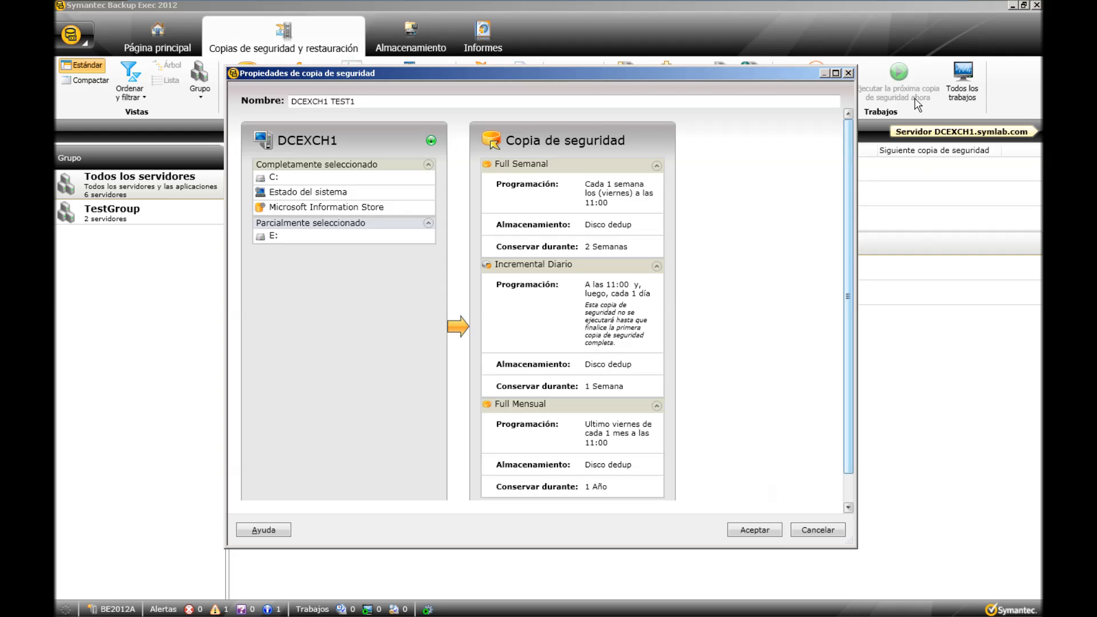
Save the DCEXCH1 TEST1 backup definition and select it among the jobs of server DCEXCH1.symlab.com.
click(835, 73)
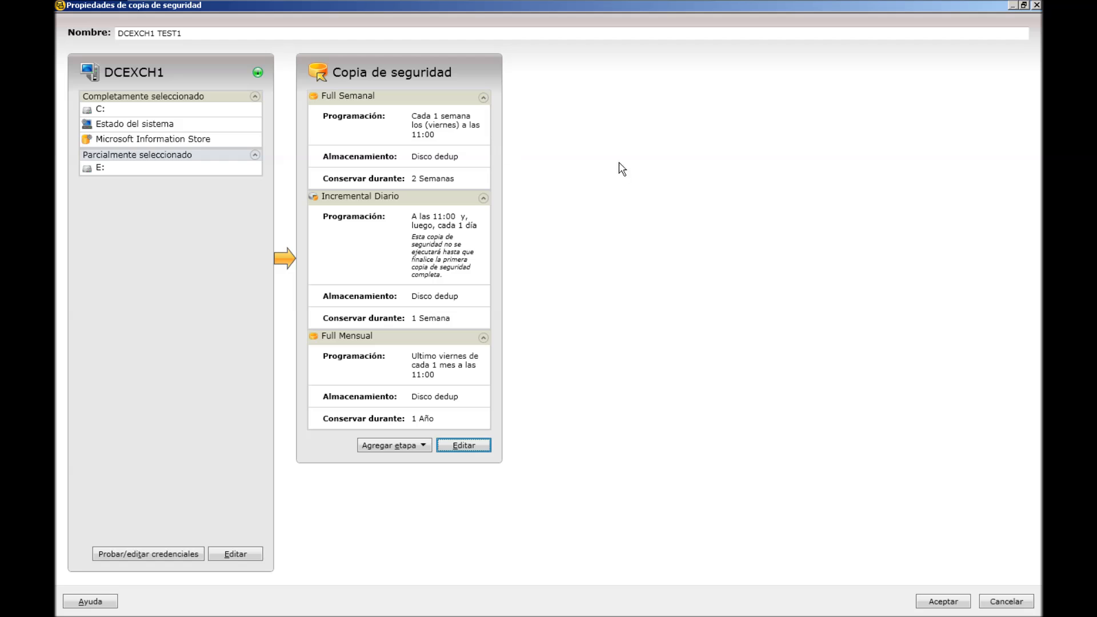
click(951, 604)
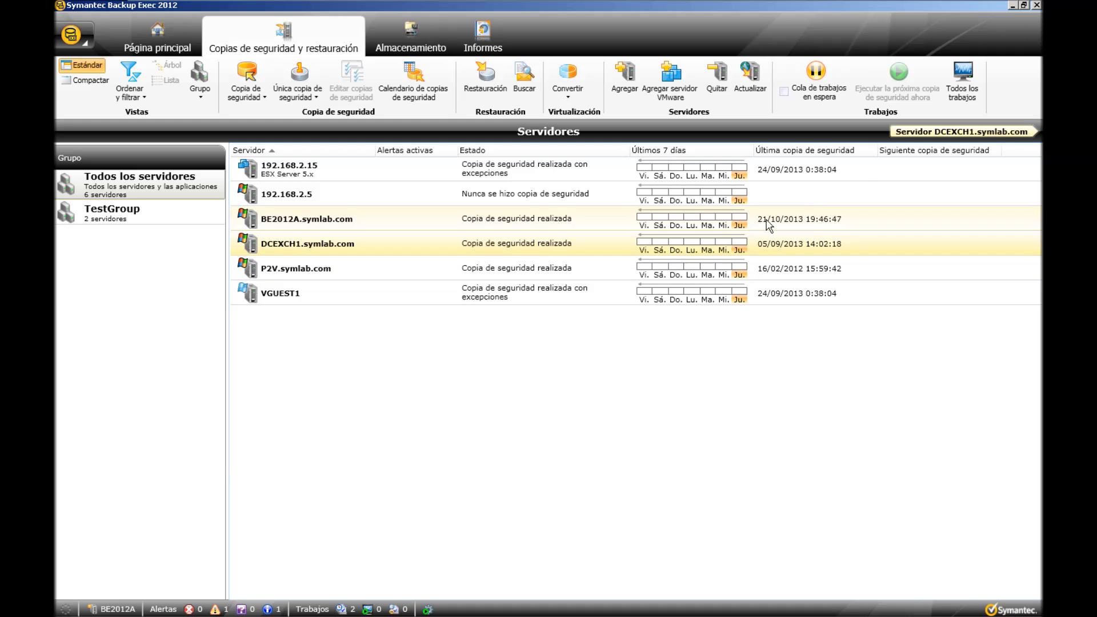
click(926, 129)
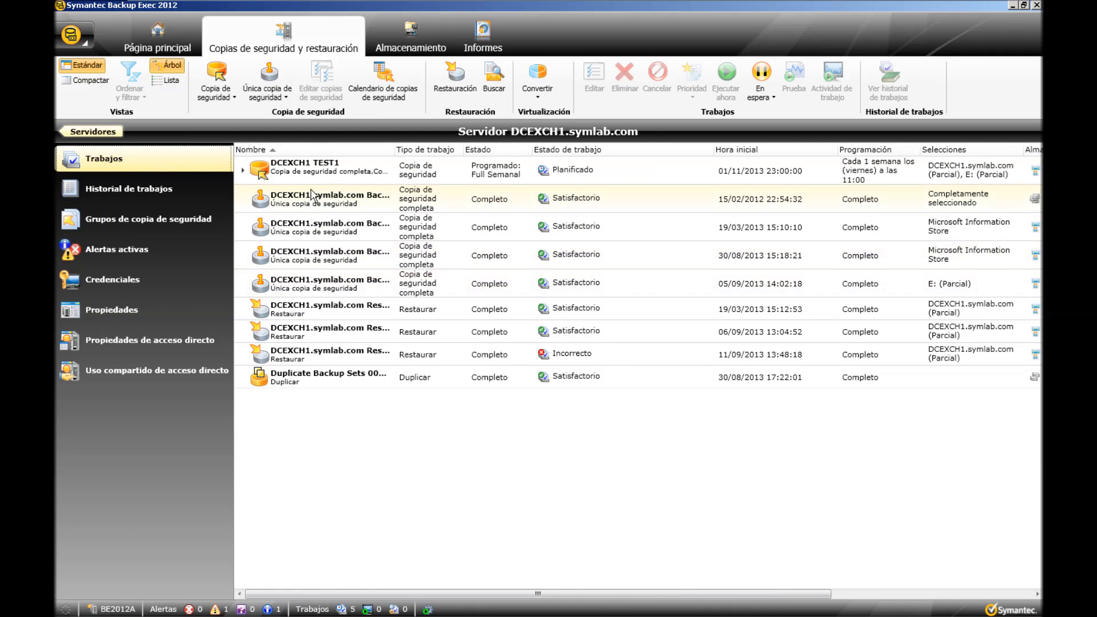
click(320, 170)
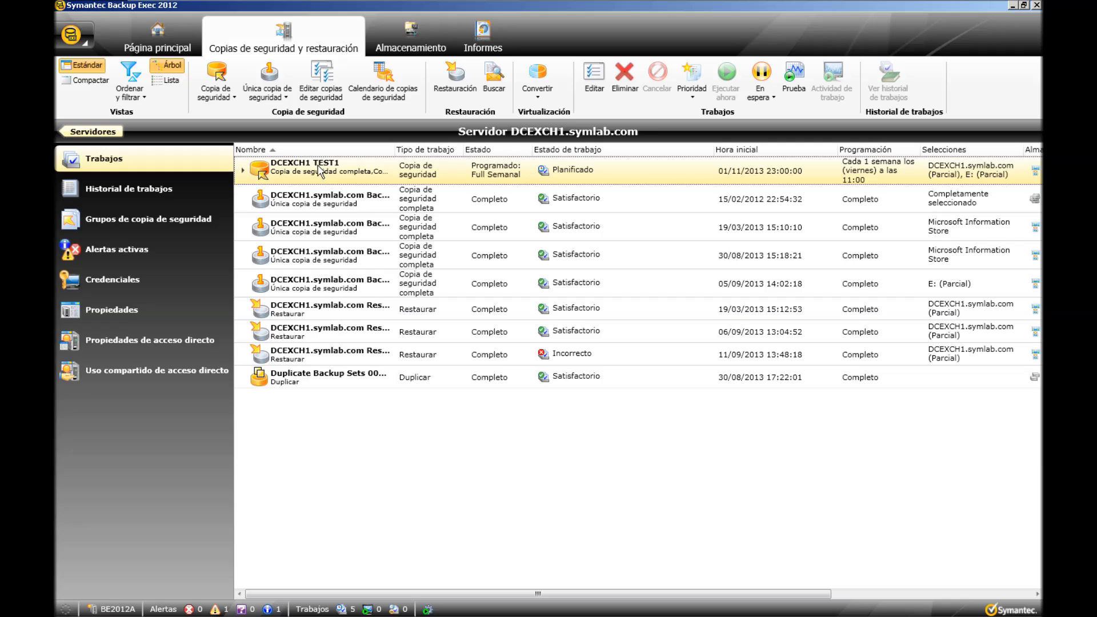